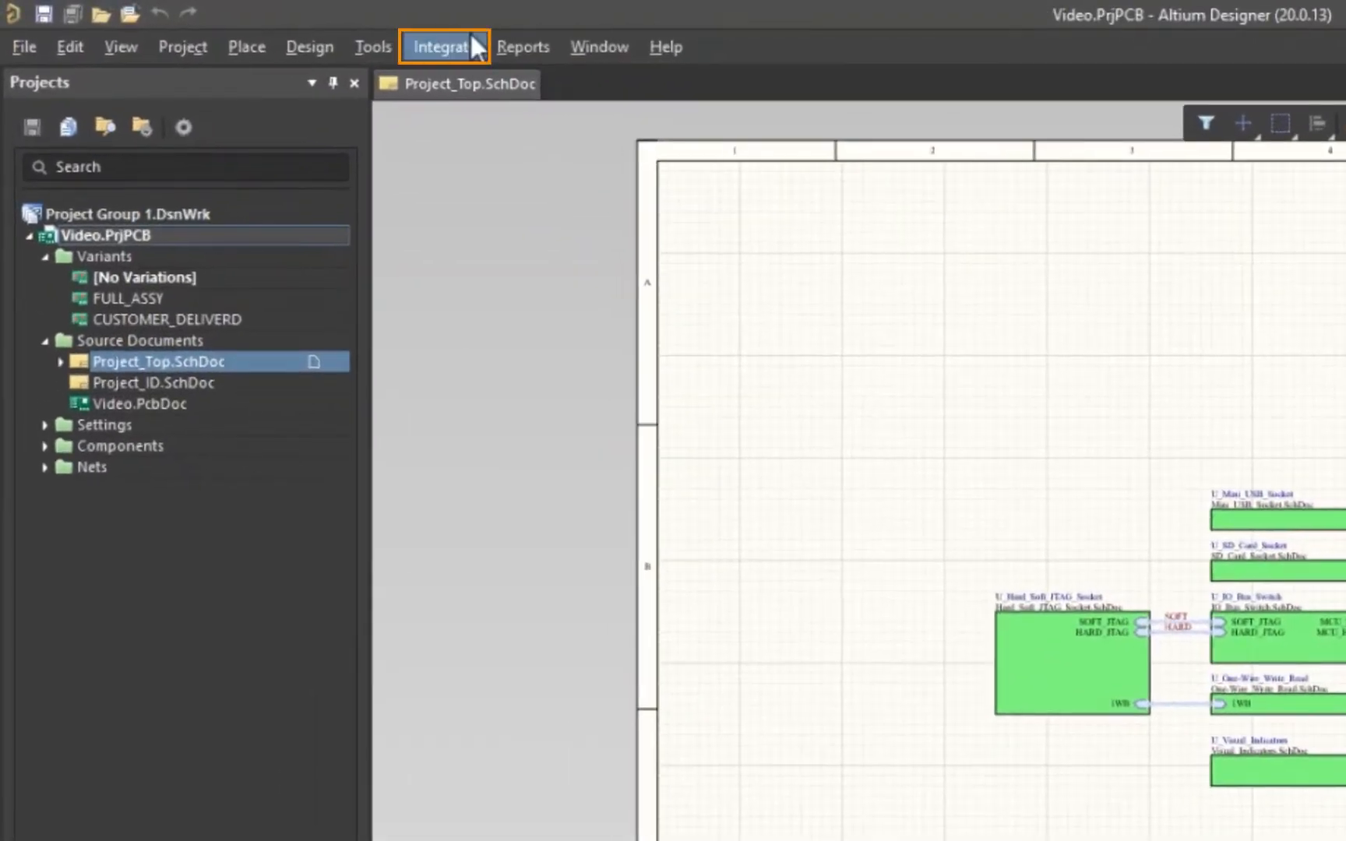
Start Save to PLM for the Video project and create its design CAD document and PCB part
left_click(455, 43)
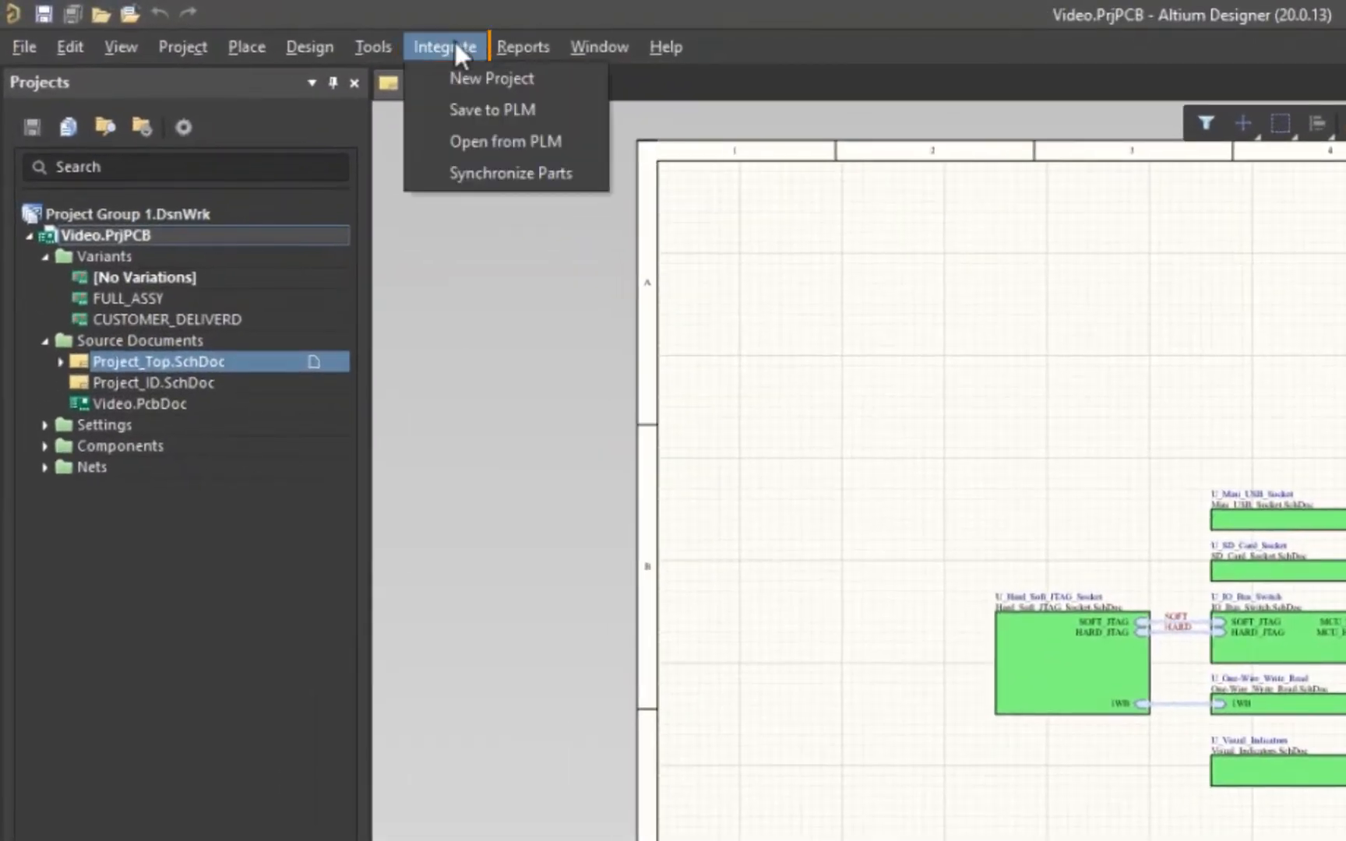
left_click(565, 106)
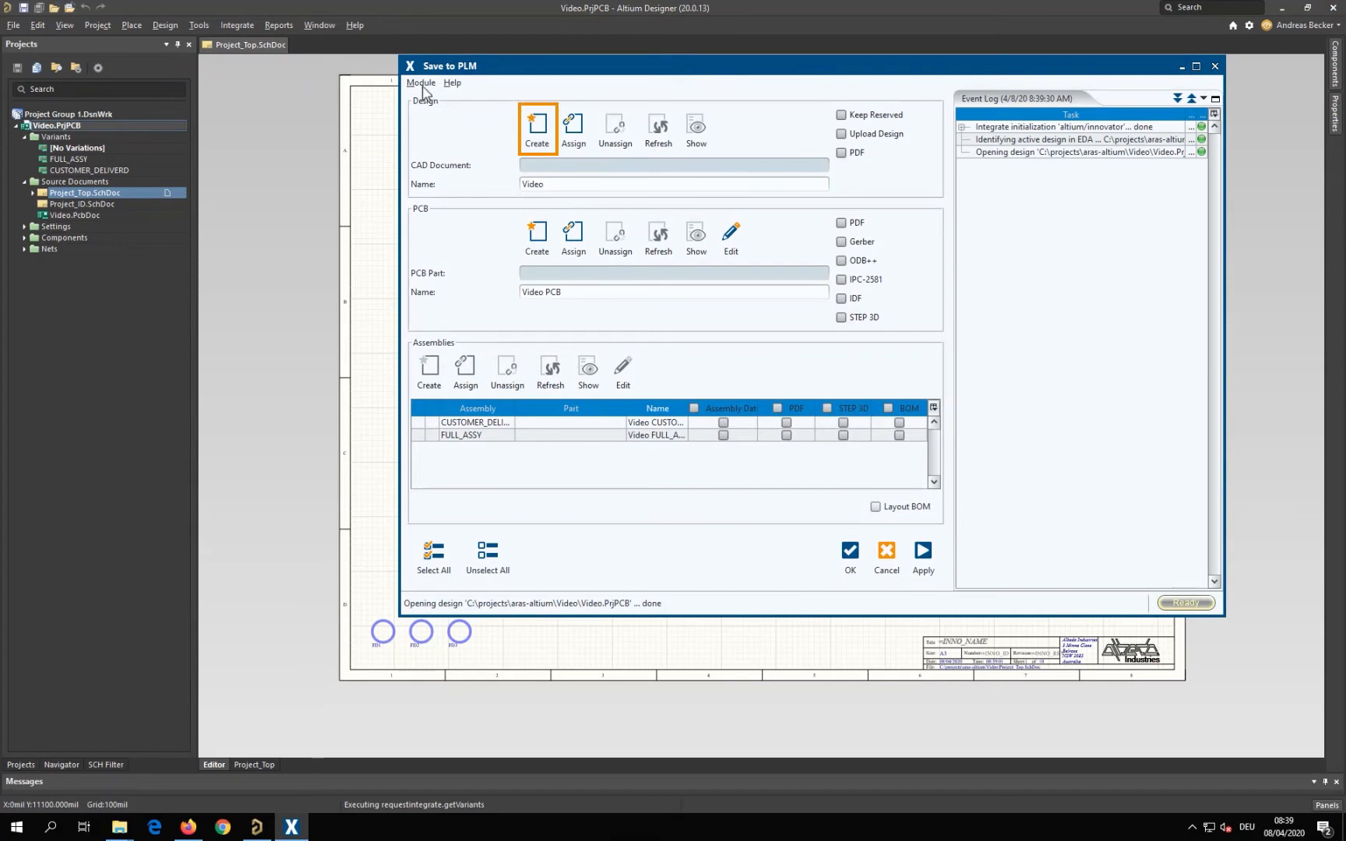
left_click(532, 127)
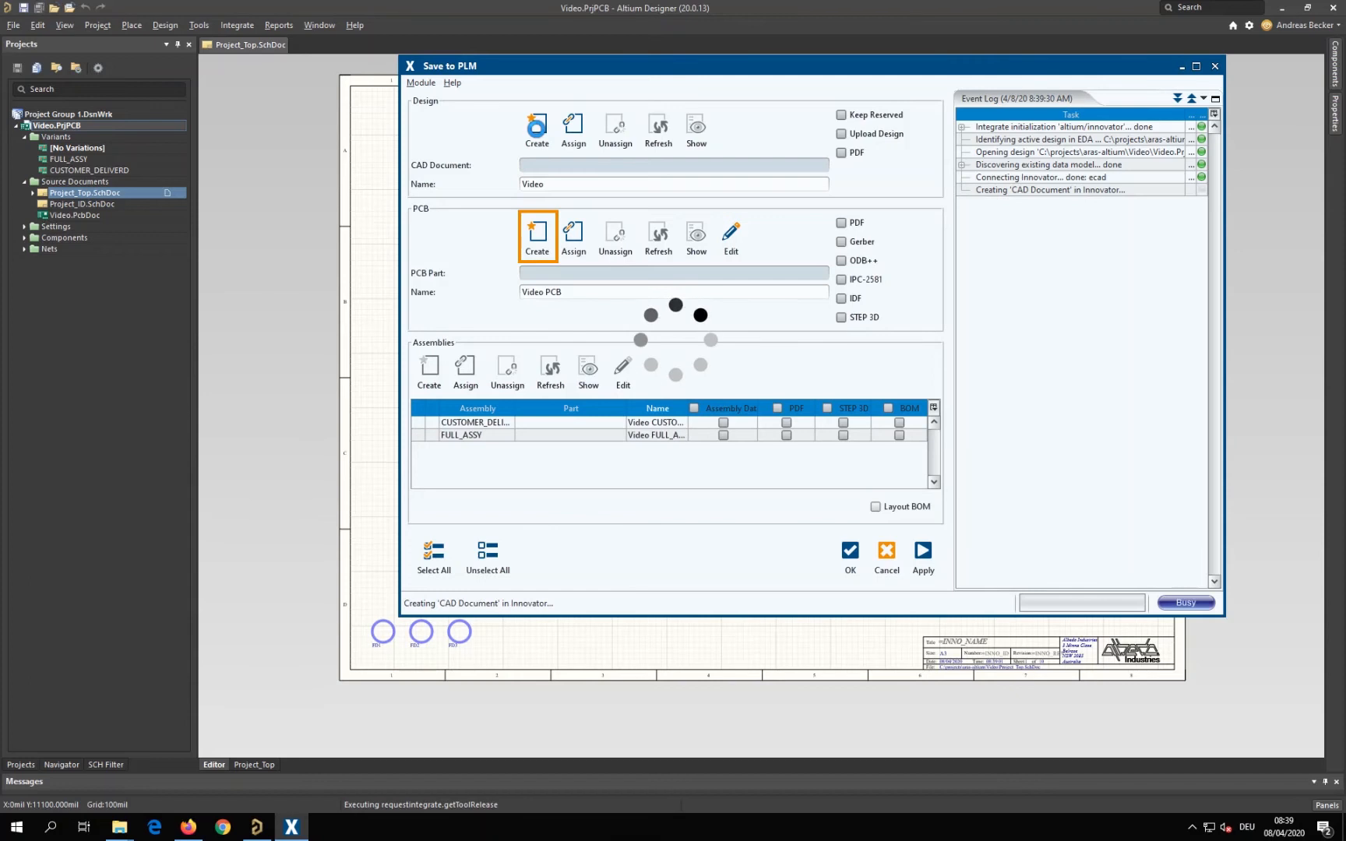
left_click(538, 232)
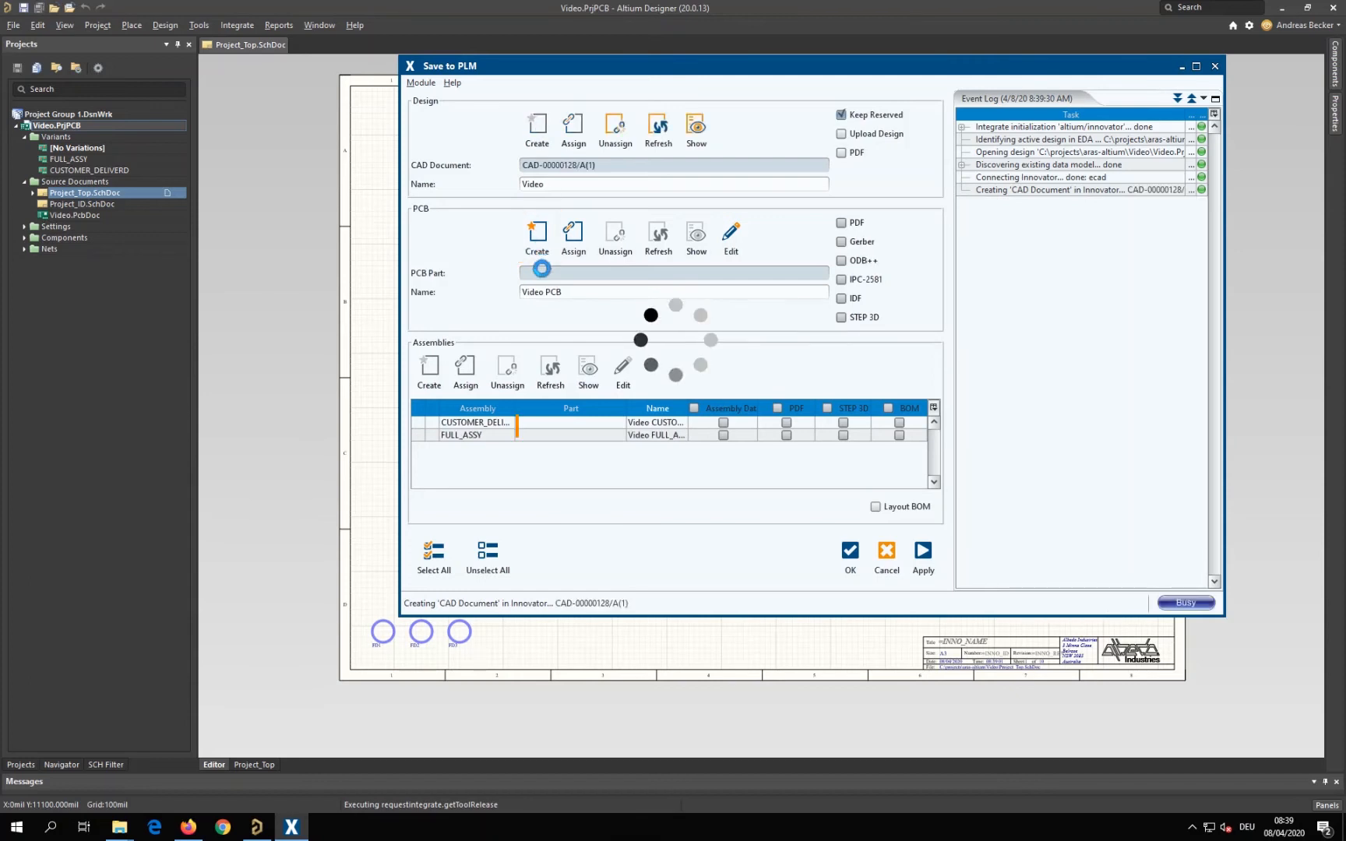
Create PLM assembly parts for both the CUSTOMER_DELIVERD and FULL_ASSY variants
left_click(418, 423)
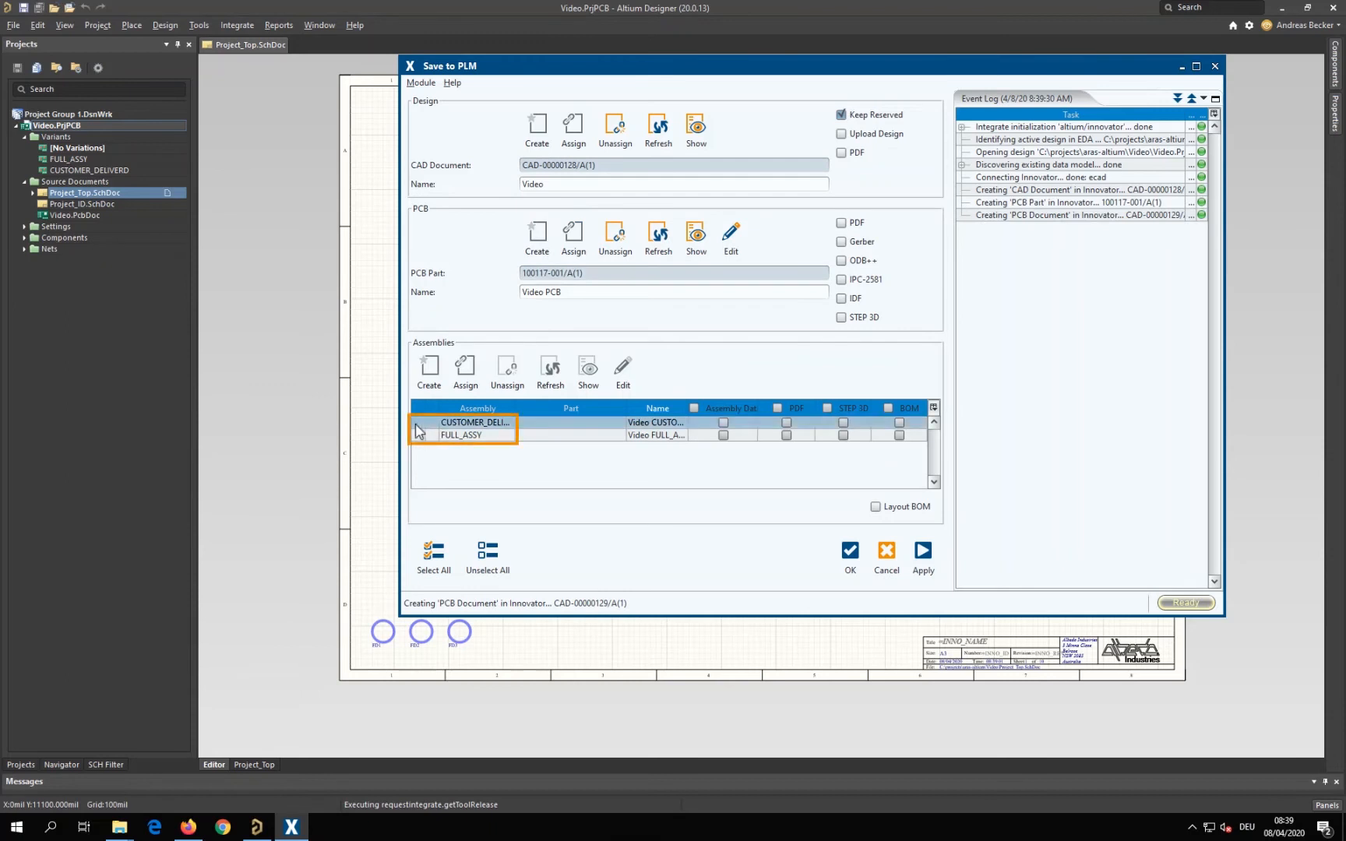
left_click(418, 434, "shift")
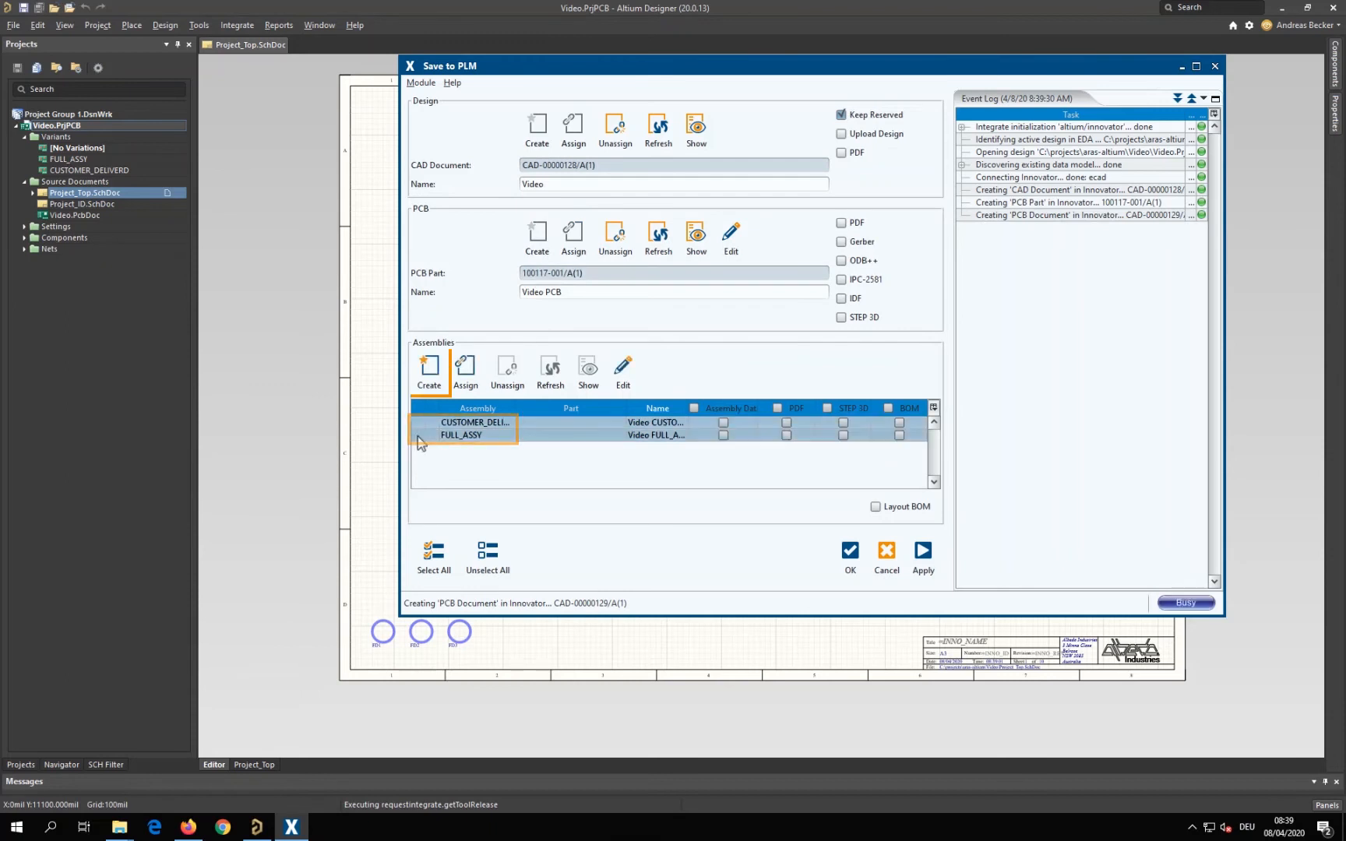
left_click(430, 372)
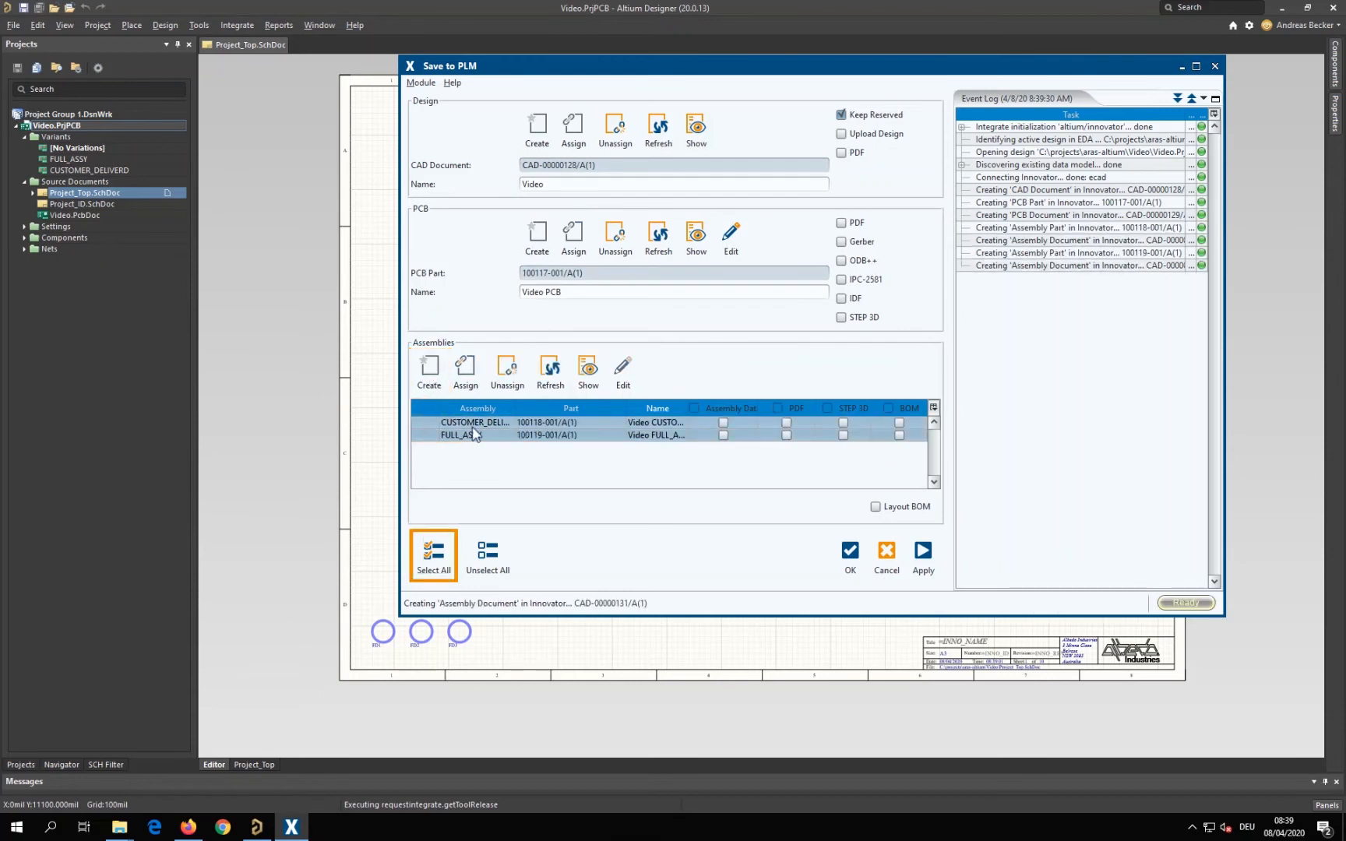
Widen the assembly name column, enable every design, PCB and assembly output, and run the export with the dialog kept open
left_click_drag(542, 408, 545, 408)
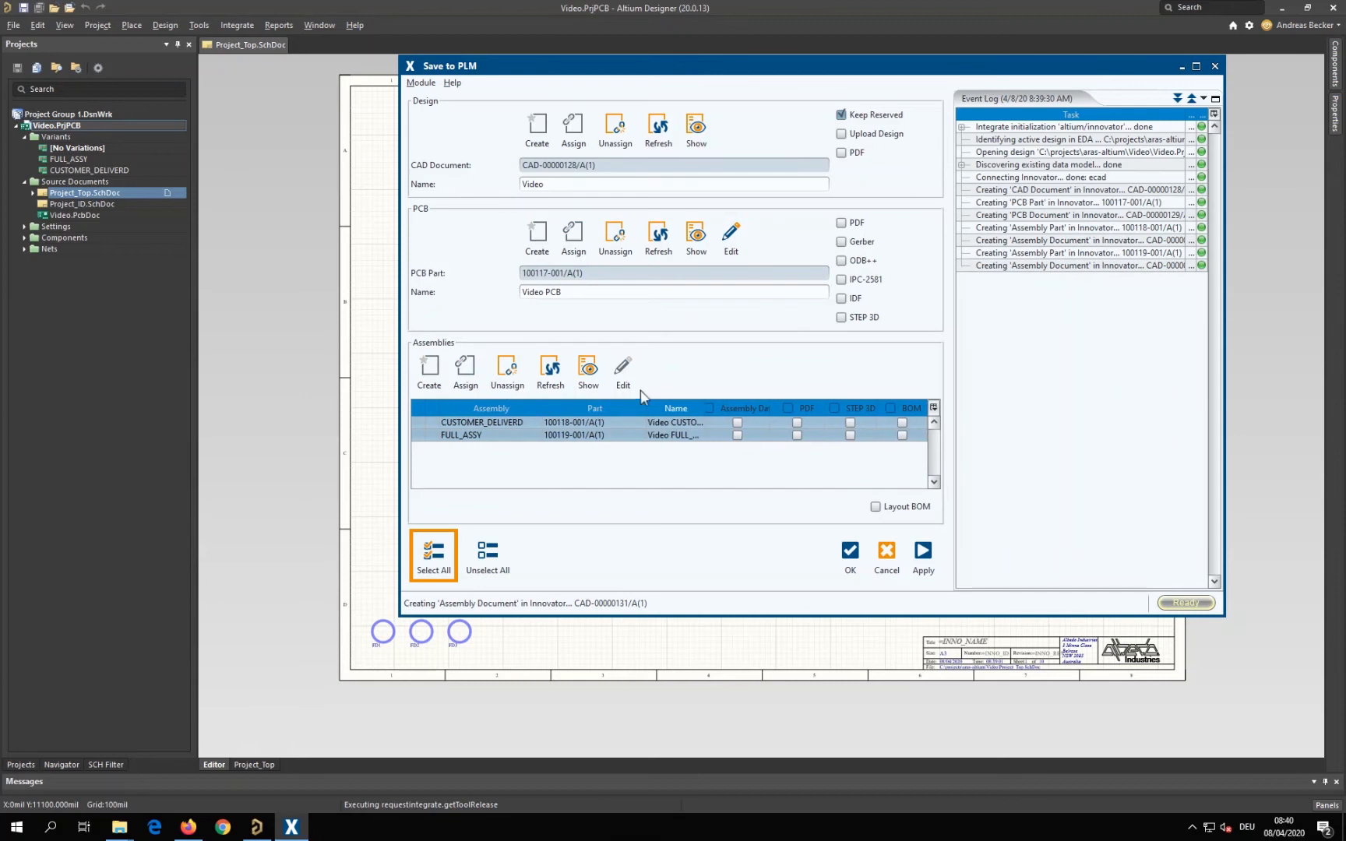
left_click(438, 561)
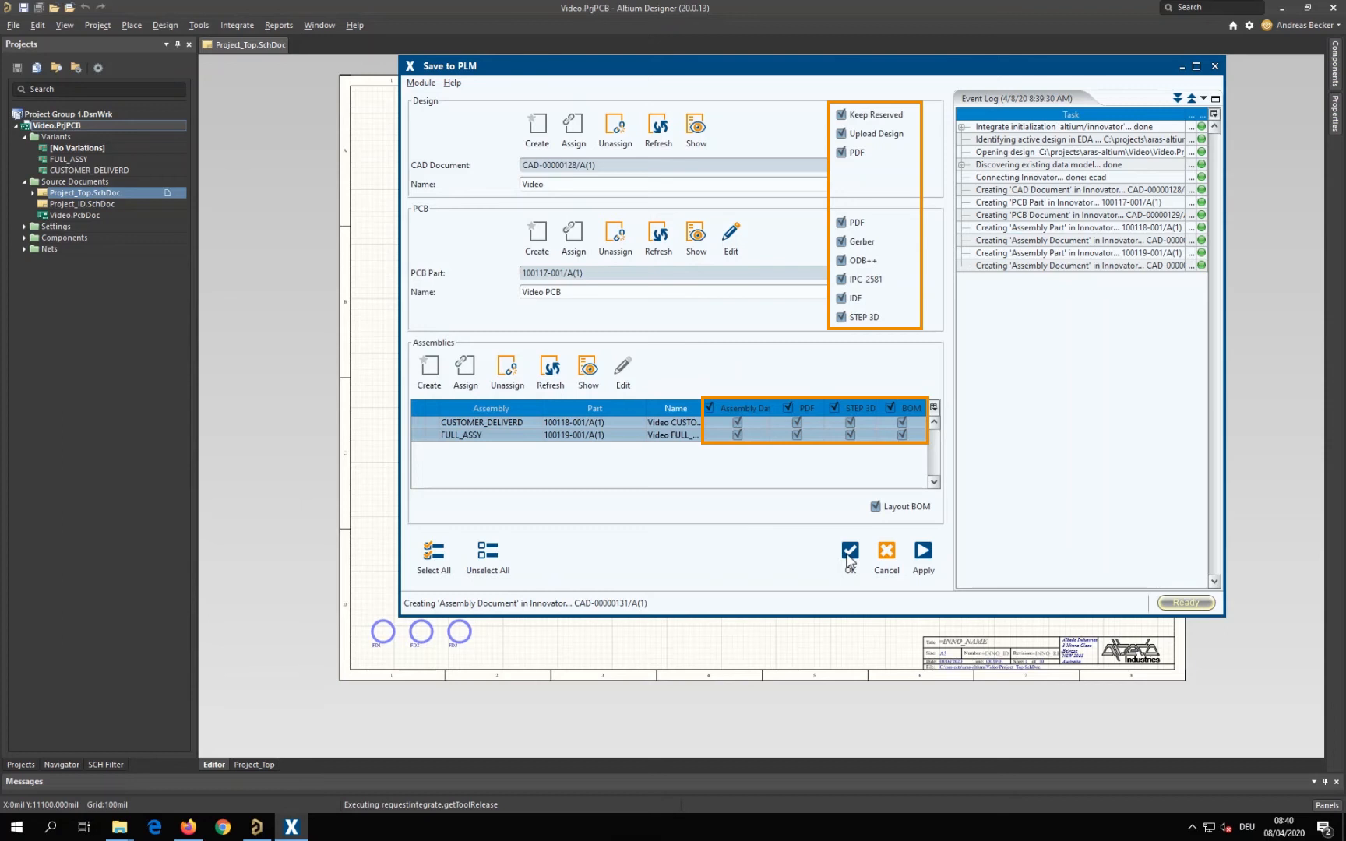
left_click(922, 554)
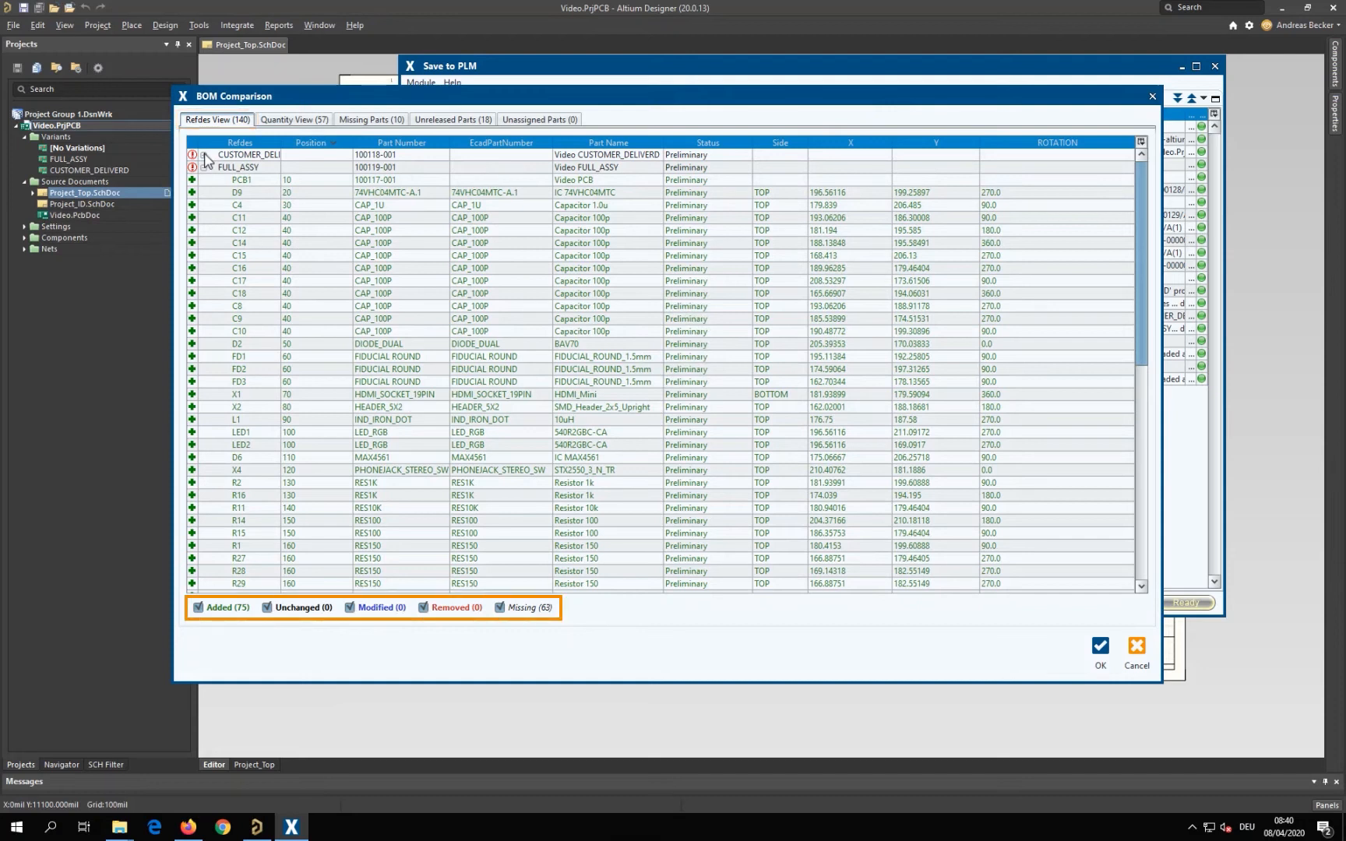
Review the BOM comparison by quantity, missing, unreleased and unassigned parts and by reference designator, and accept it
left_click(285, 122)
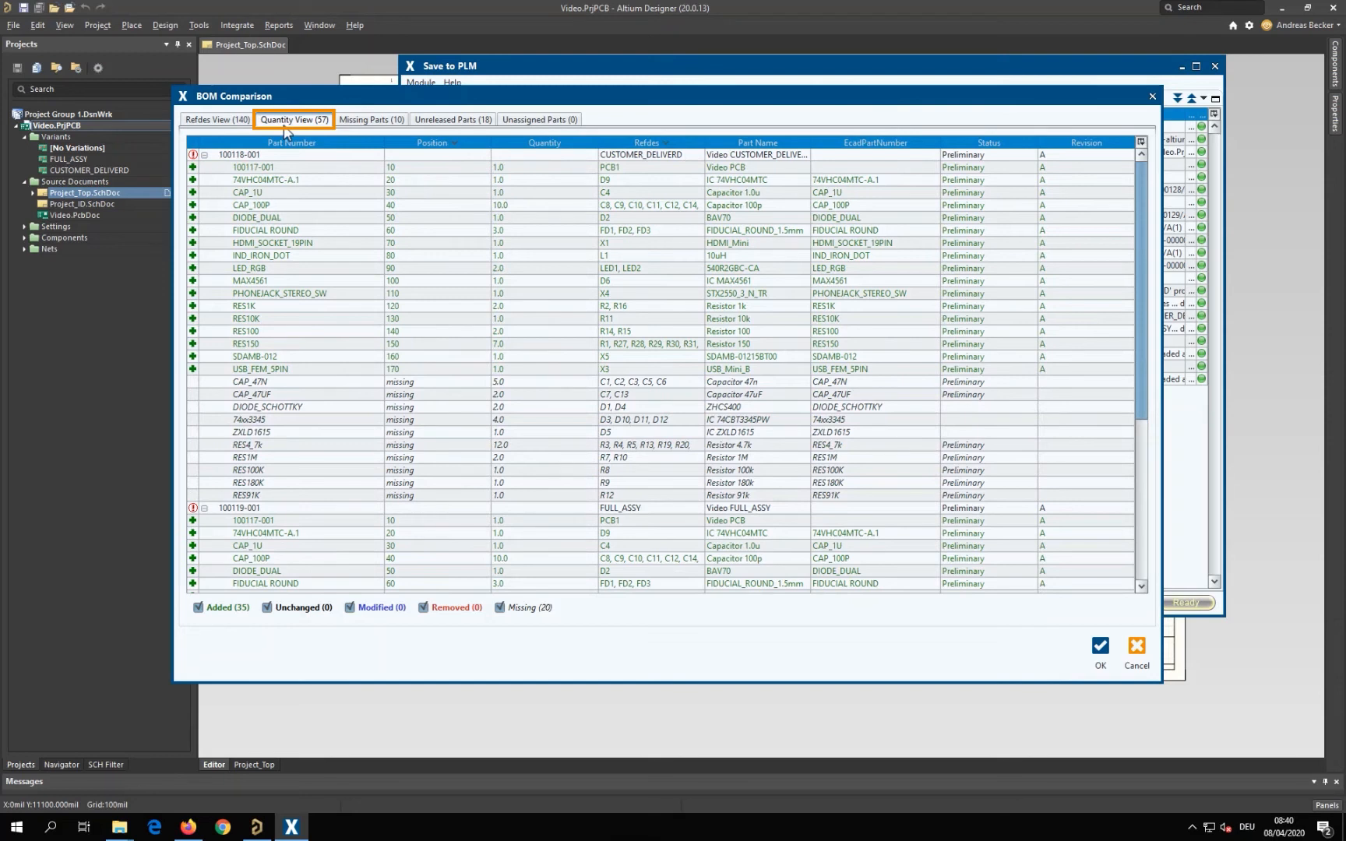
left_click(364, 122)
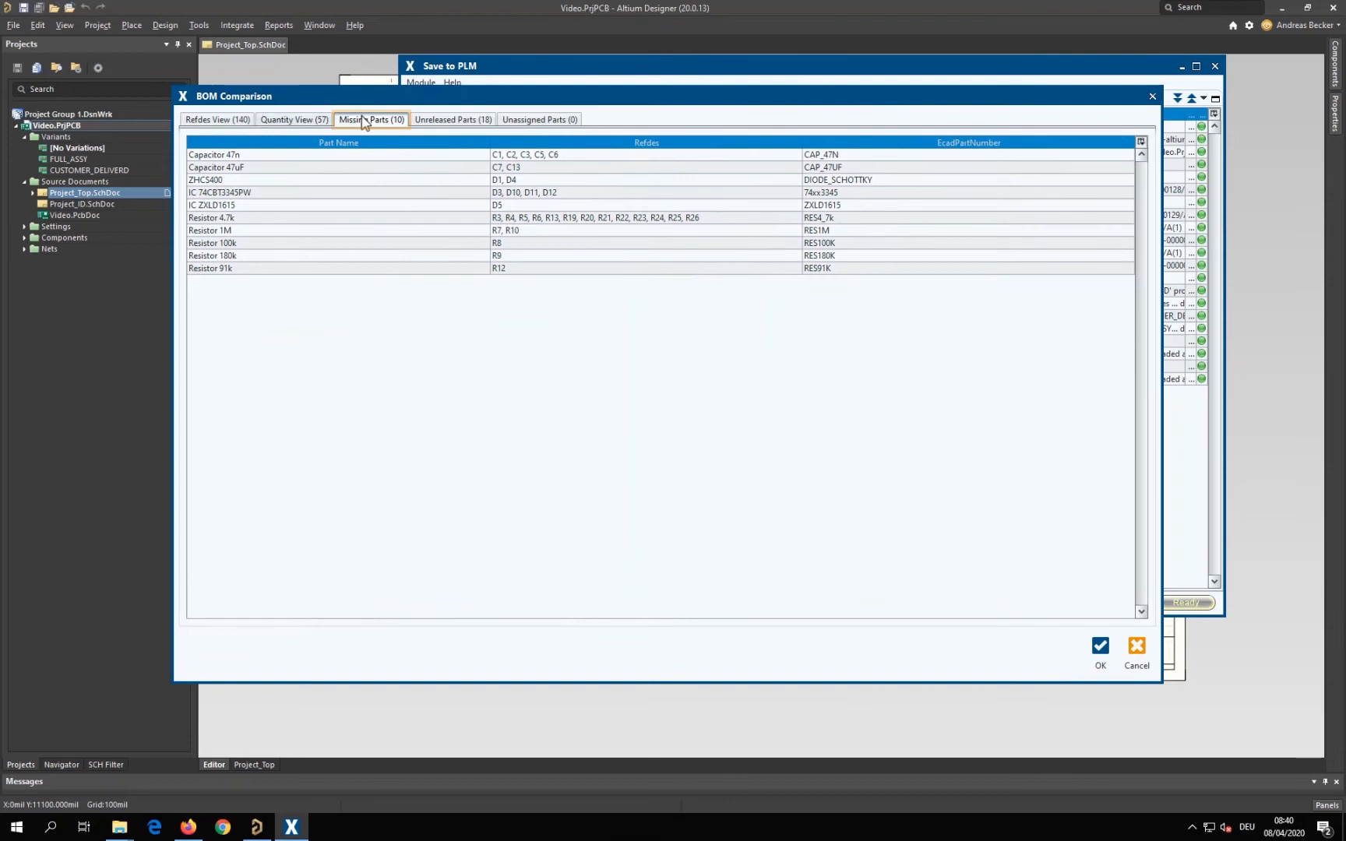
left_click(448, 121)
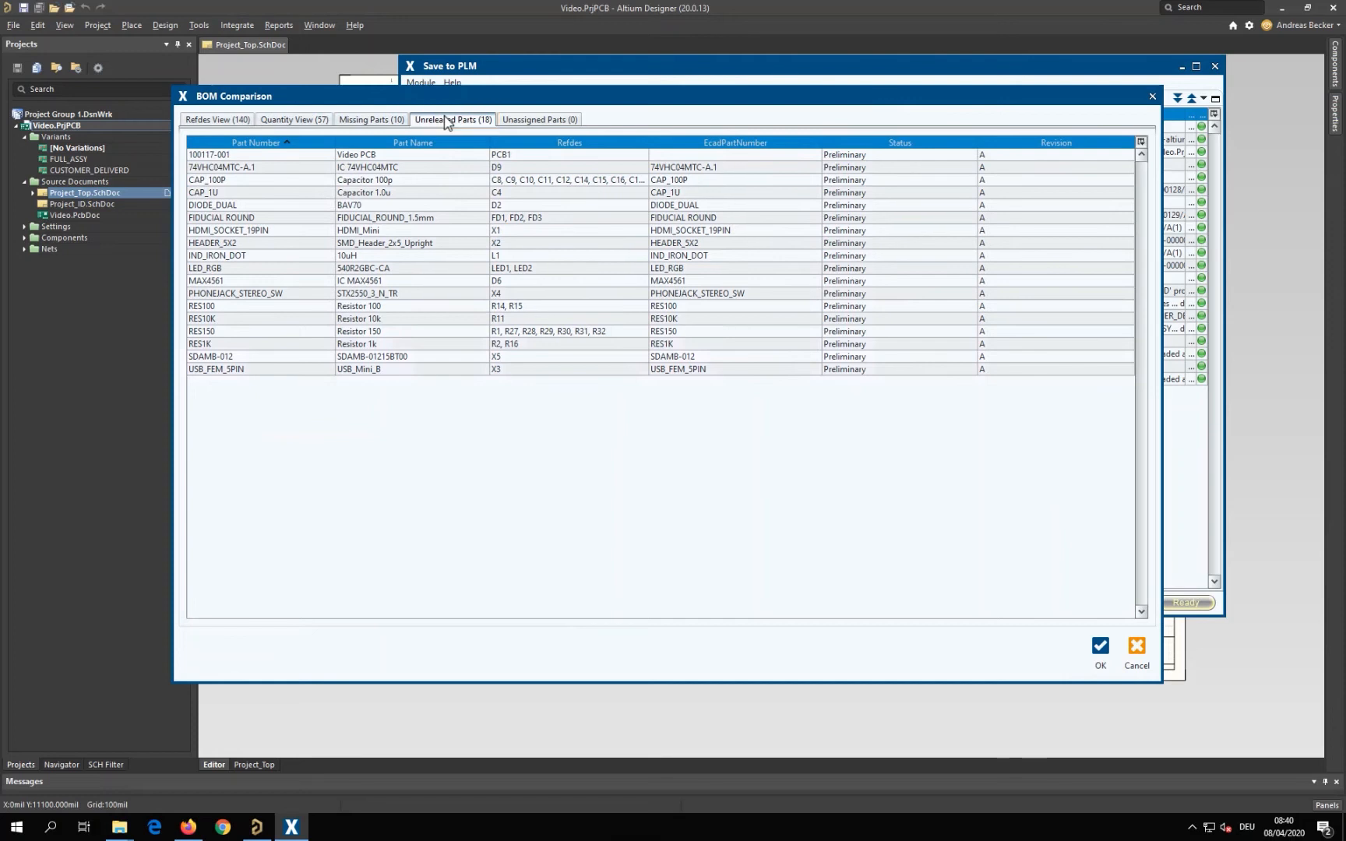
left_click(530, 122)
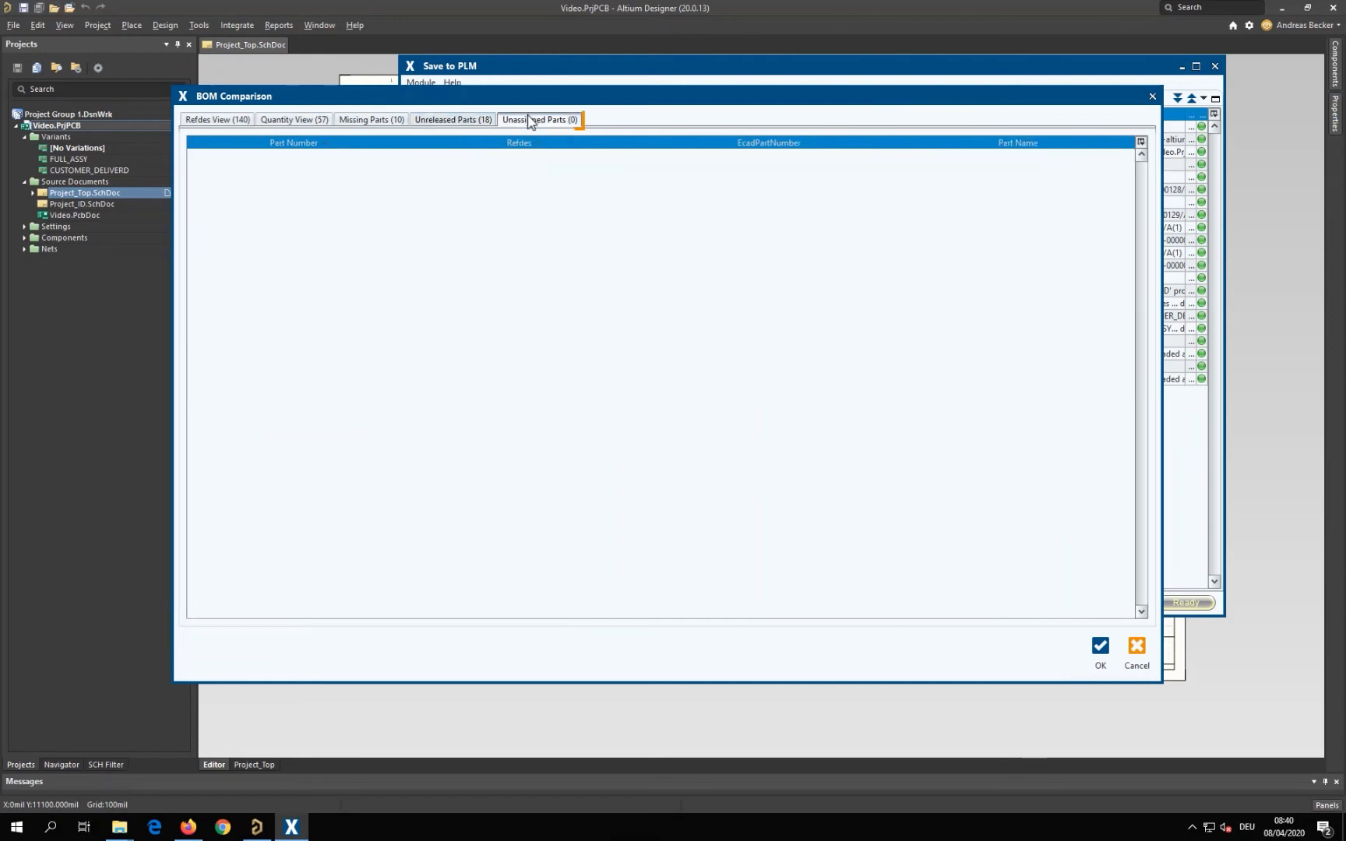
left_click(239, 121)
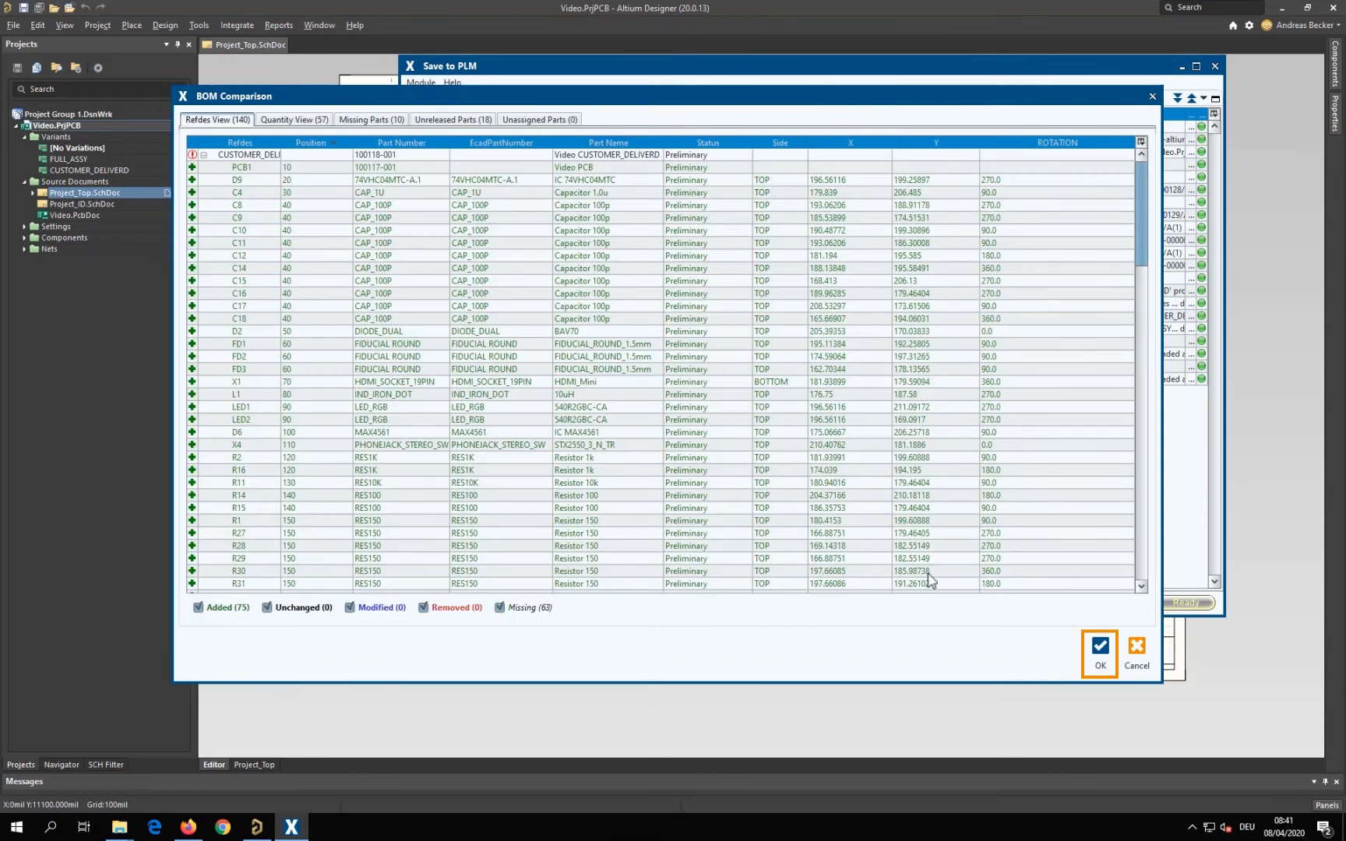
left_click(1098, 646)
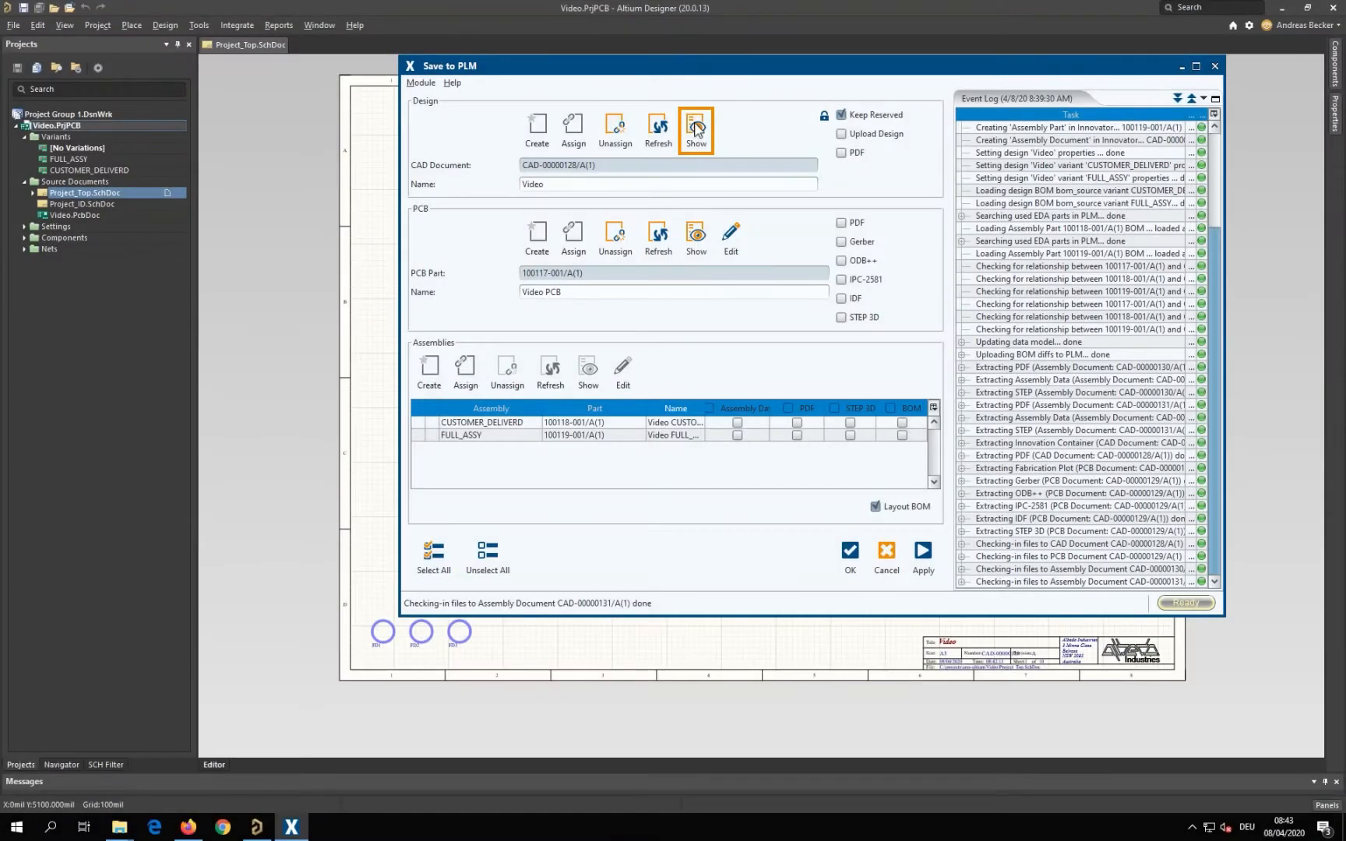
Show the design's CAD document in Aras Innovator and inspect the contents of its native file Video.zip
left_click(696, 129)
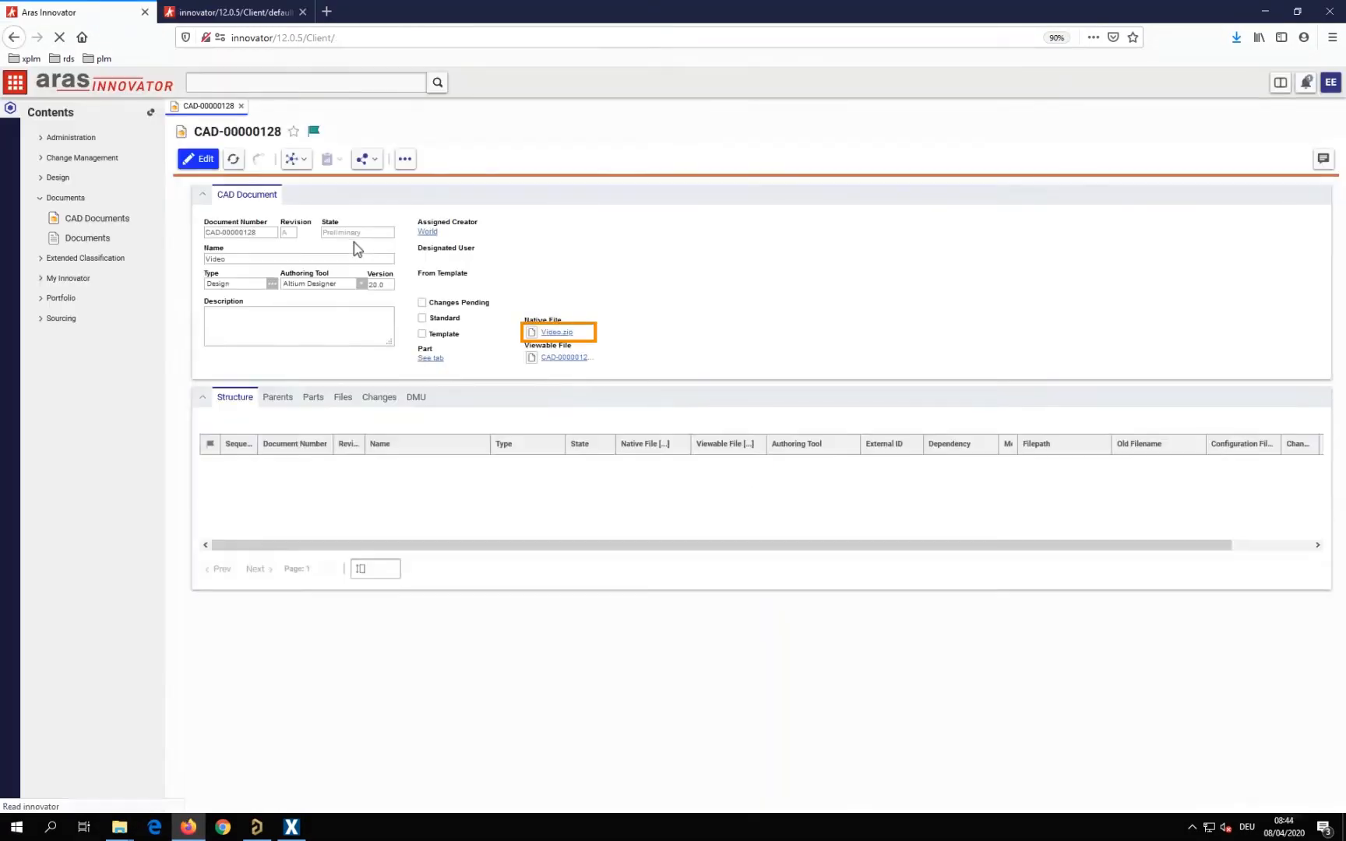
left_click(557, 333)
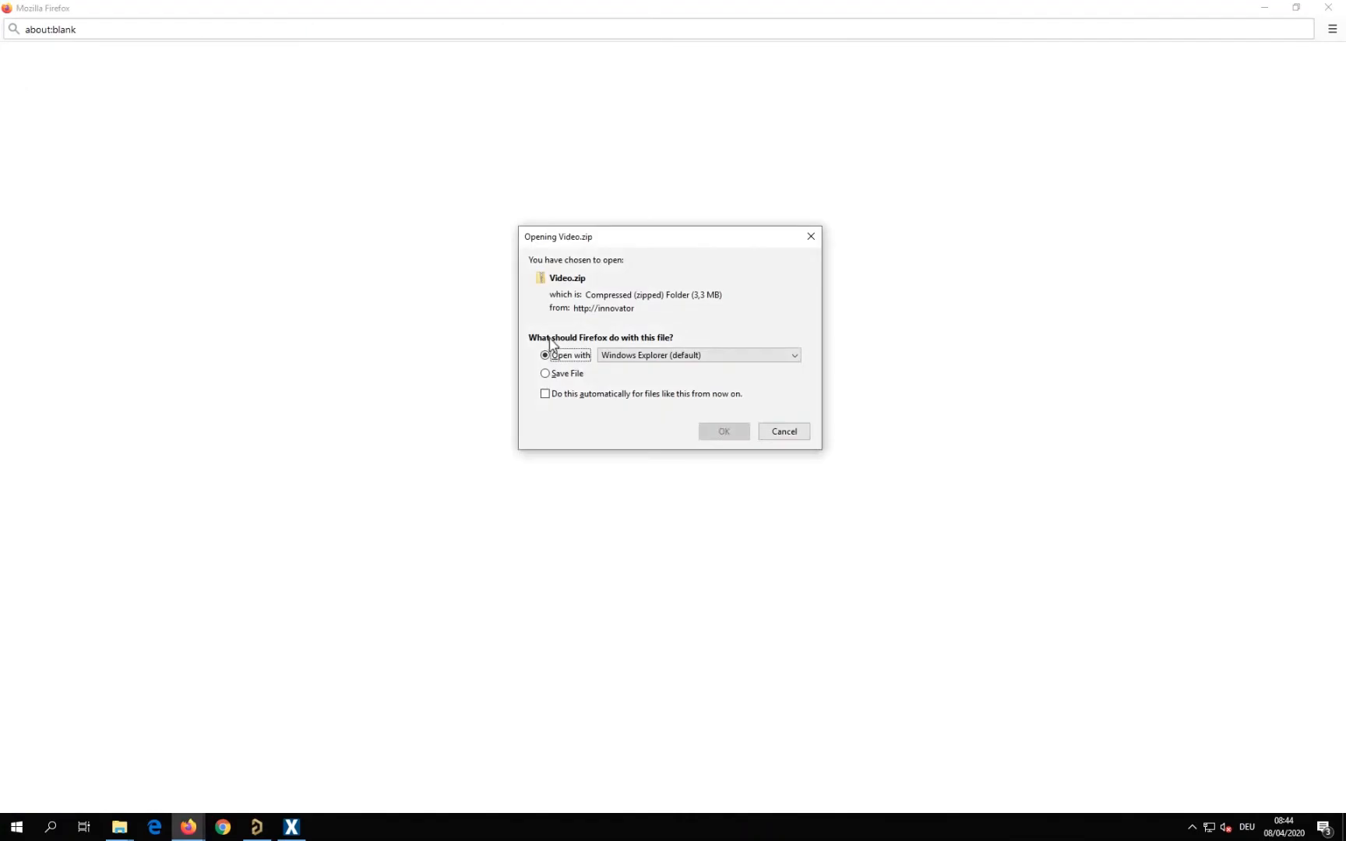
left_click(727, 431)
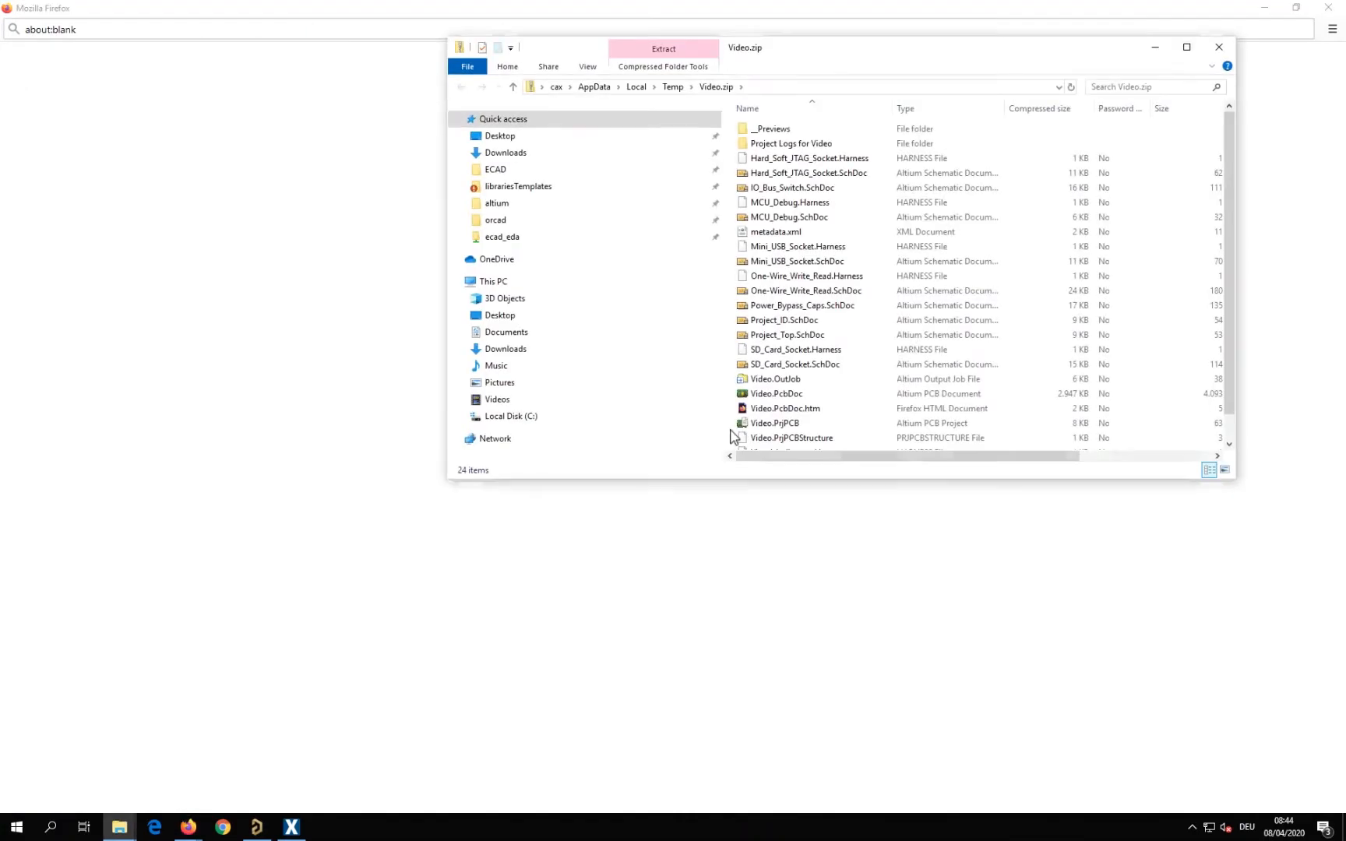
left_click(1218, 47)
left_click(1328, 8)
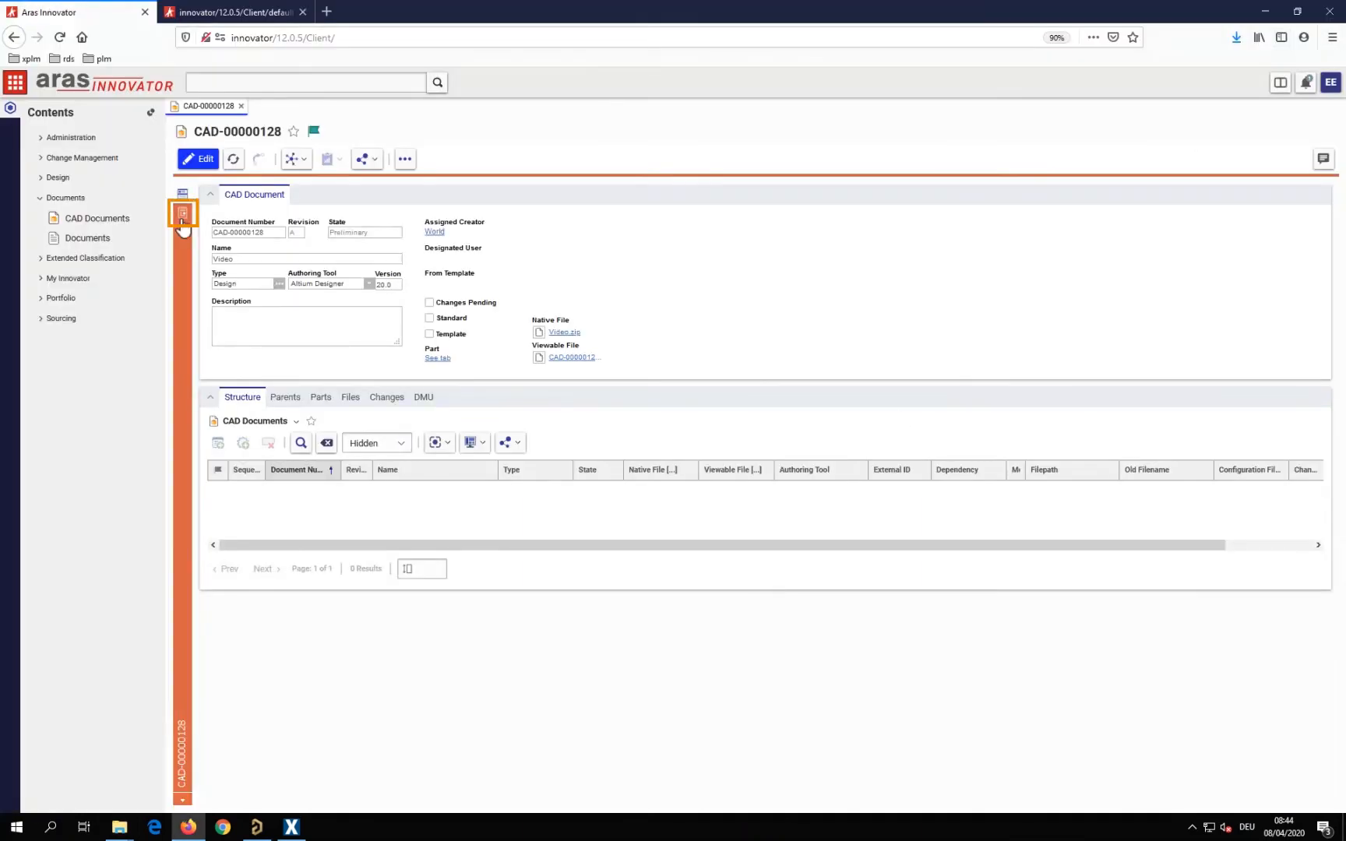
View the design document's schematic sheets in the Aras Innovator file viewer
left_click(181, 217)
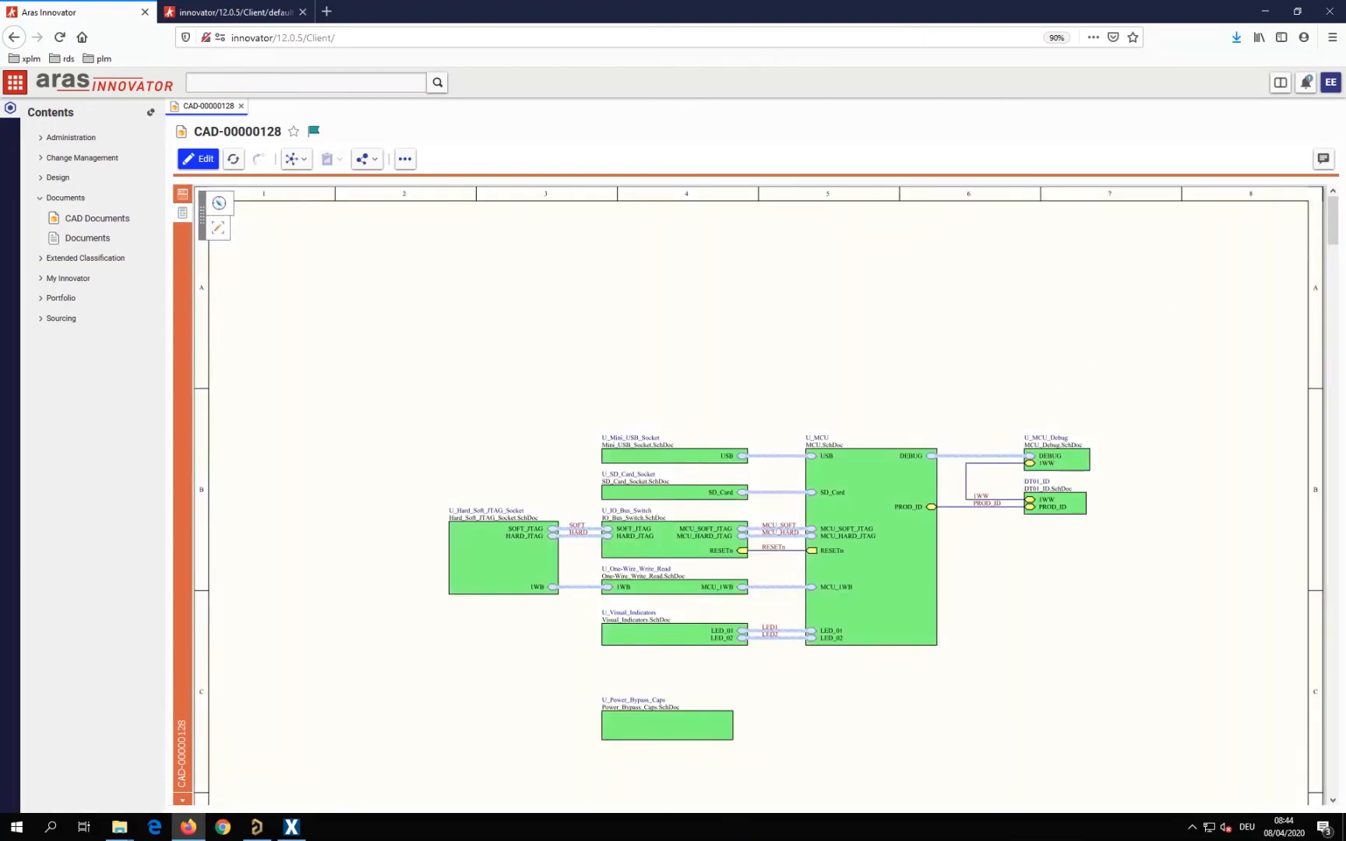
left_click_drag(1334, 224, 1337, 285)
left_click_drag(1337, 284, 1342, 413)
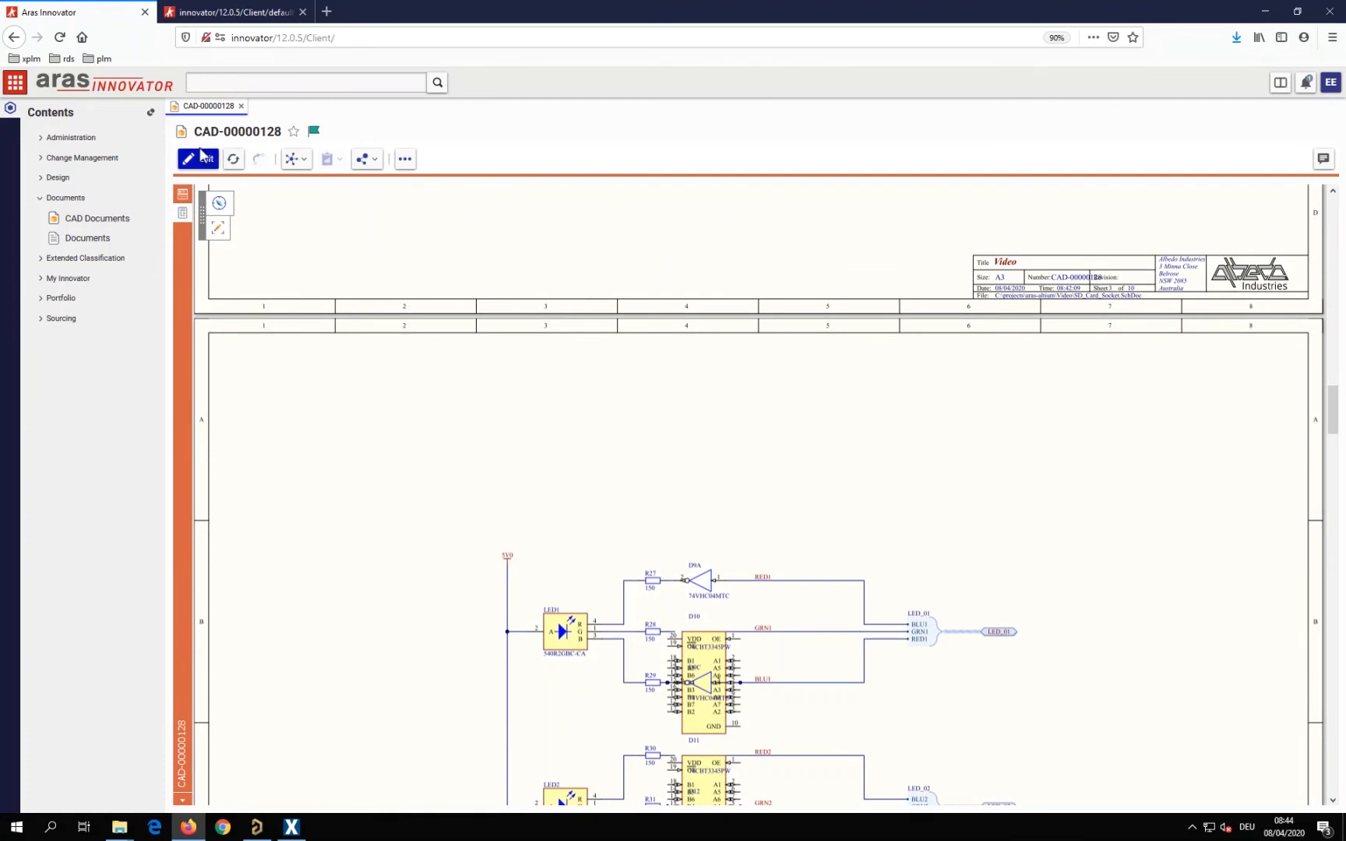
From Save to PLM, show the PCB part in Aras Innovator and open its linked Video PCB fabrication document
left_click(293, 827)
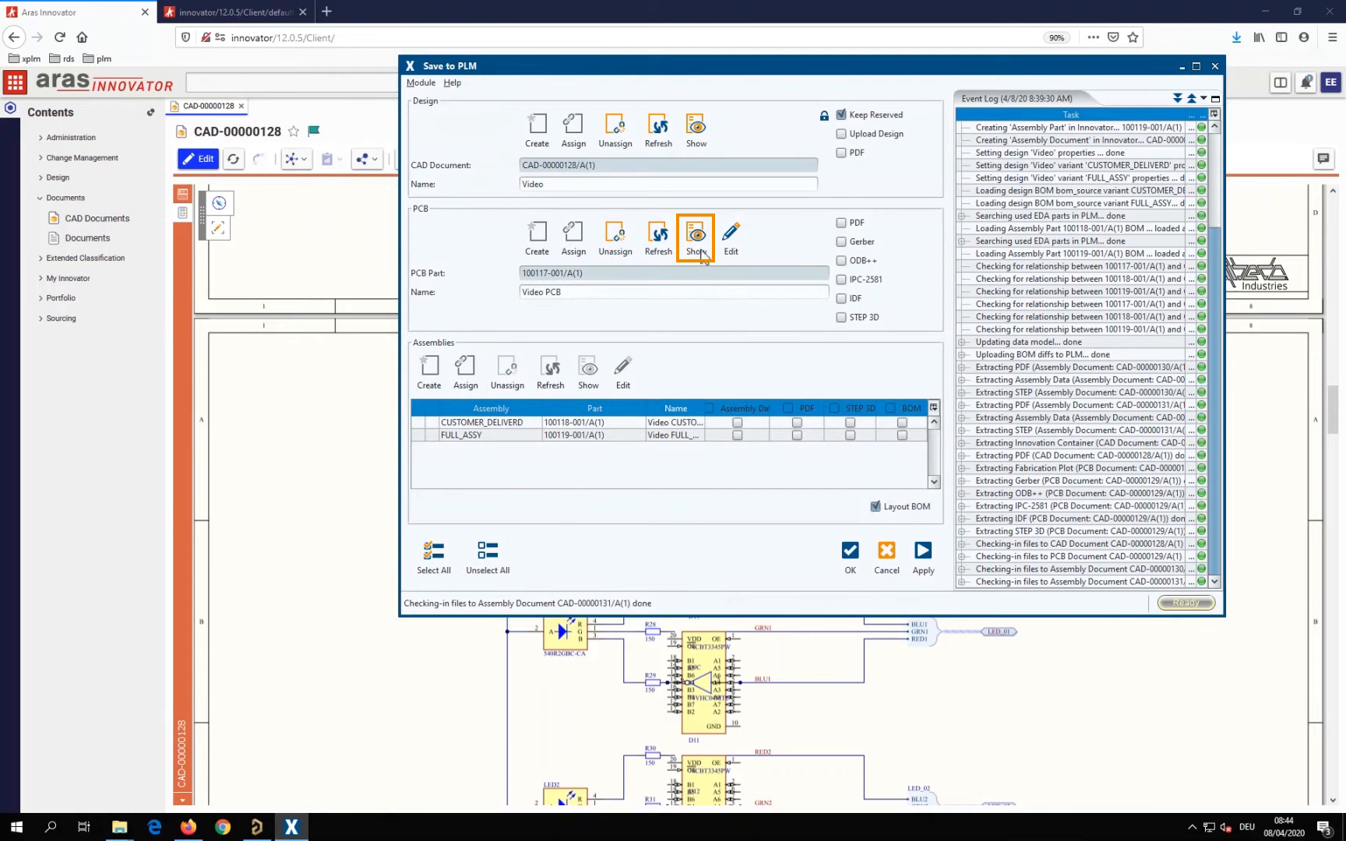
left_click(701, 250)
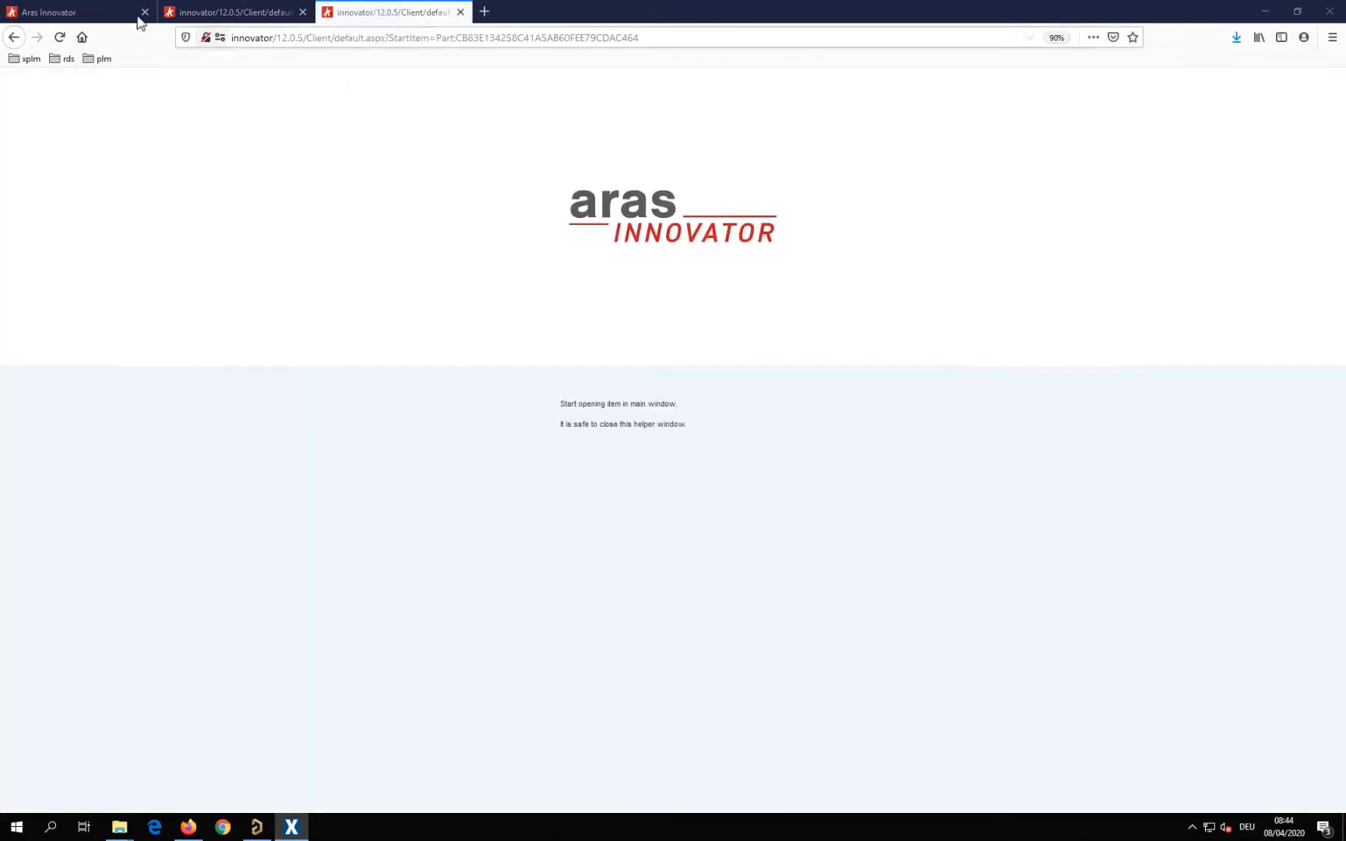
left_click(117, 14)
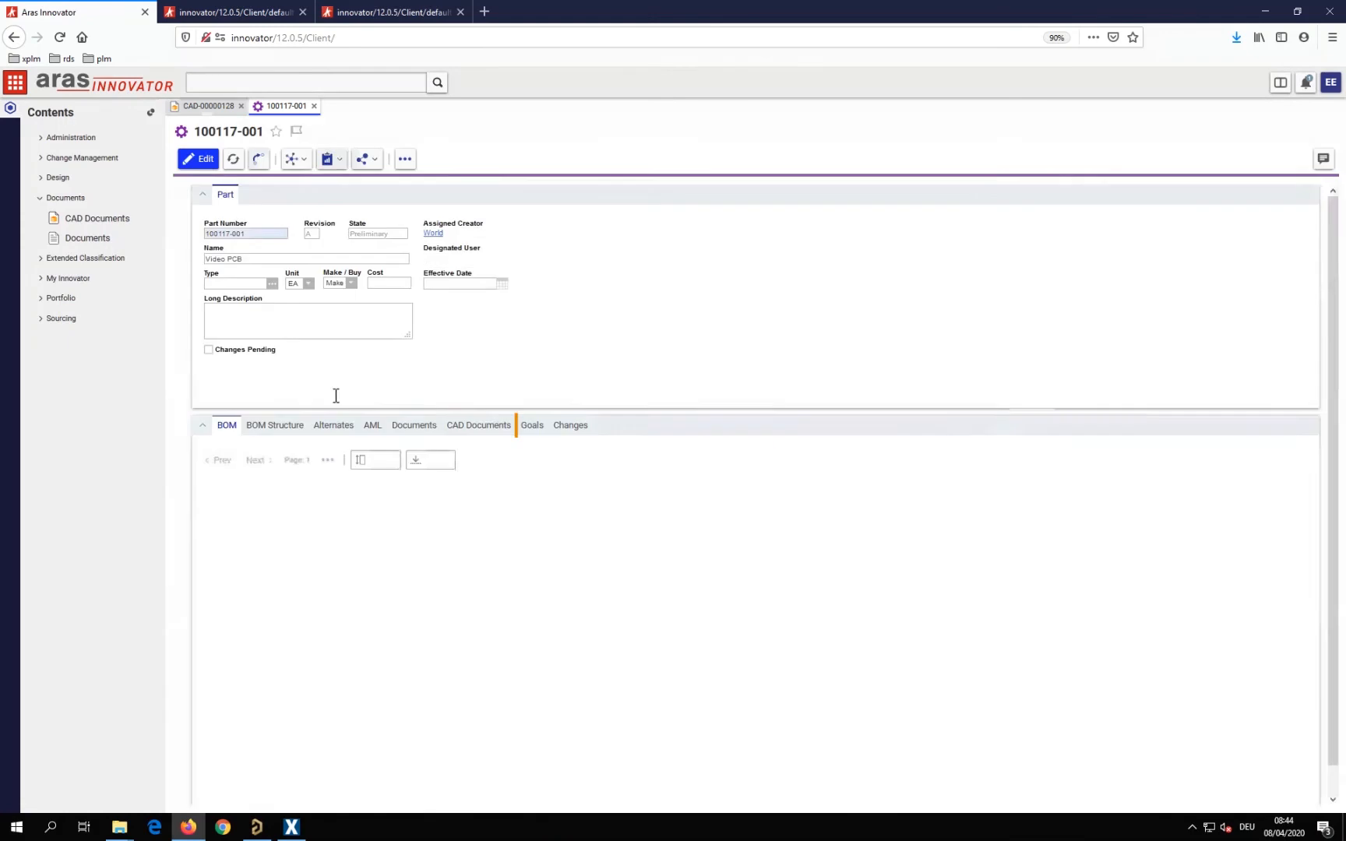
left_click(497, 434)
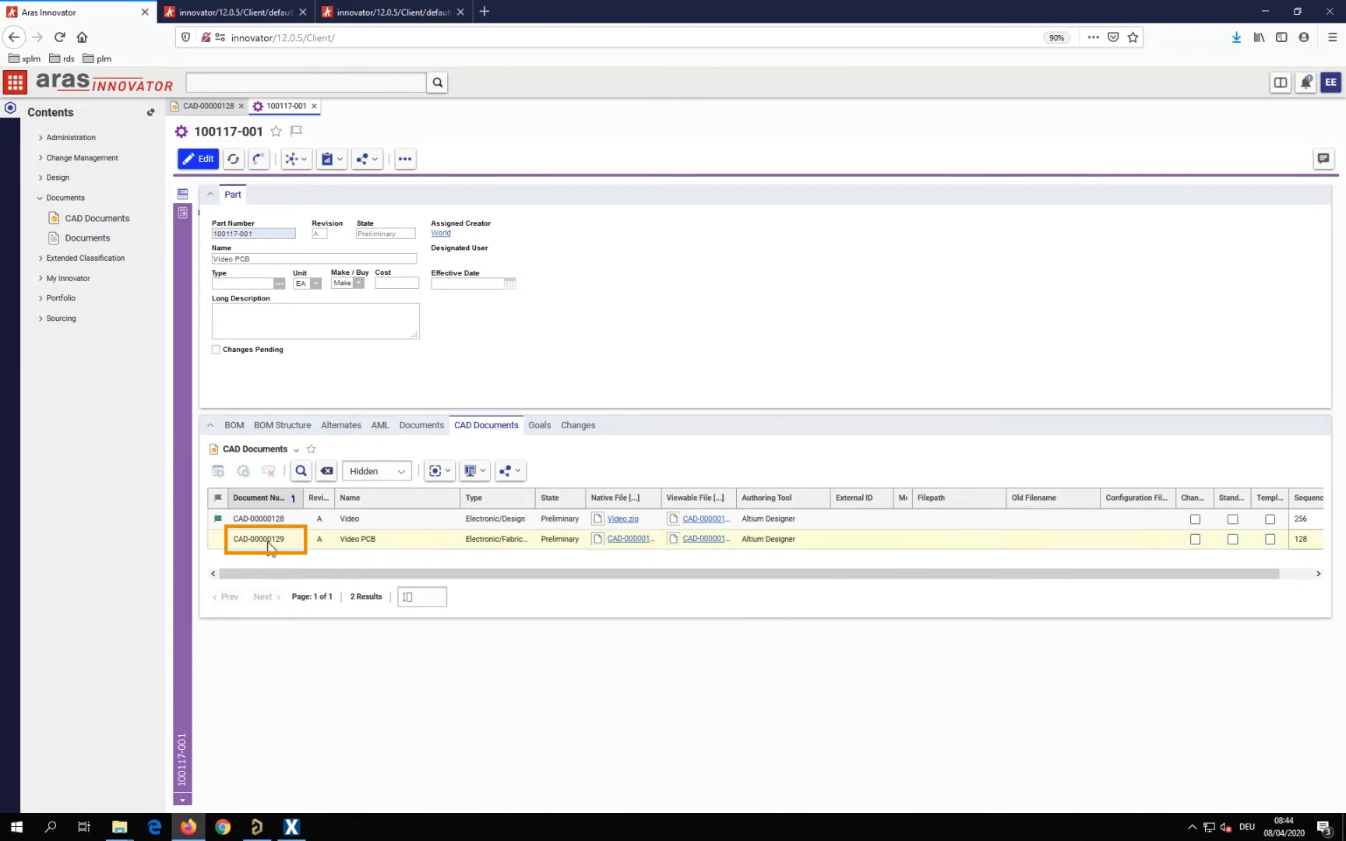
double_click(268, 544)
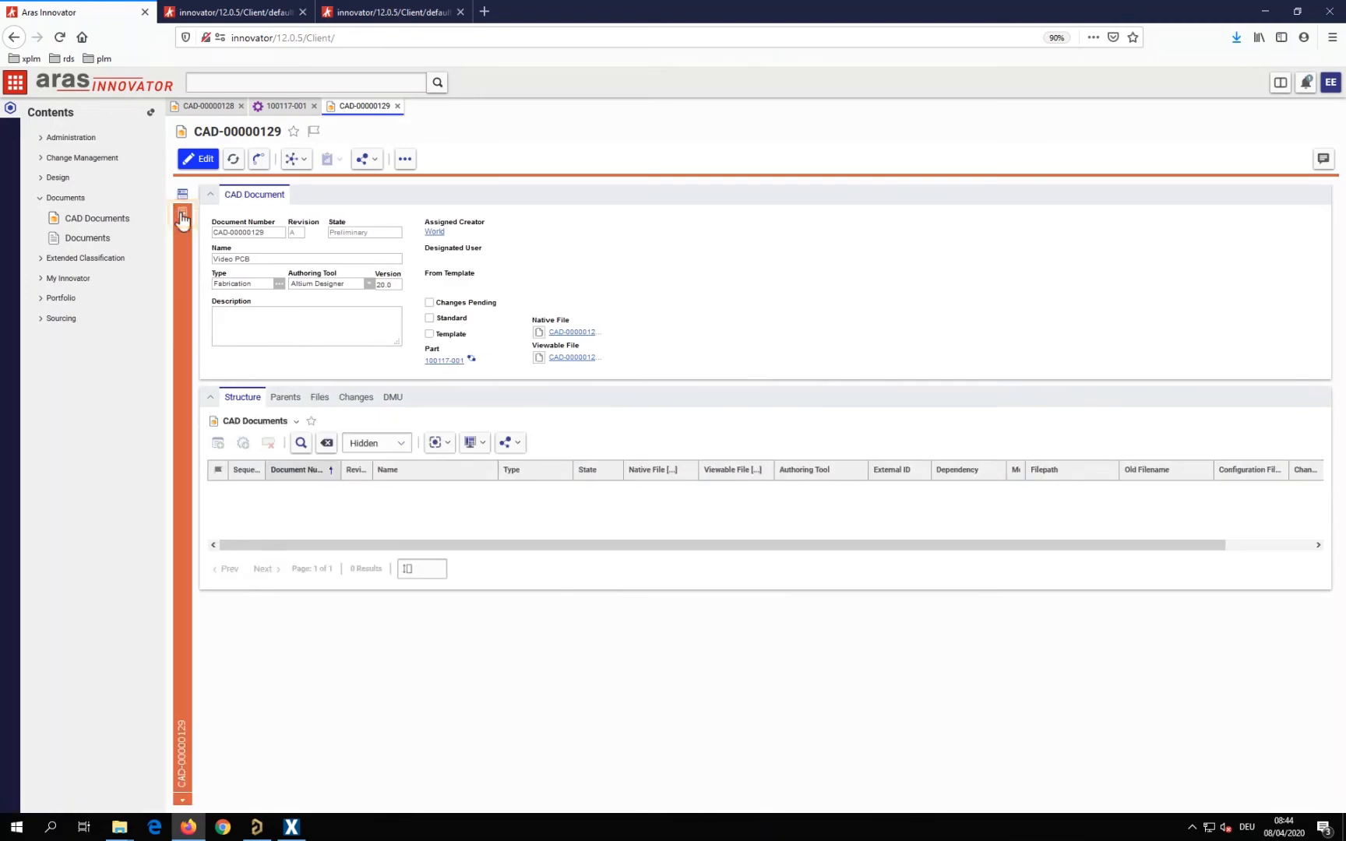
View the Video PCB fabrication drawing down to its title block and return to the document form
left_click(182, 214)
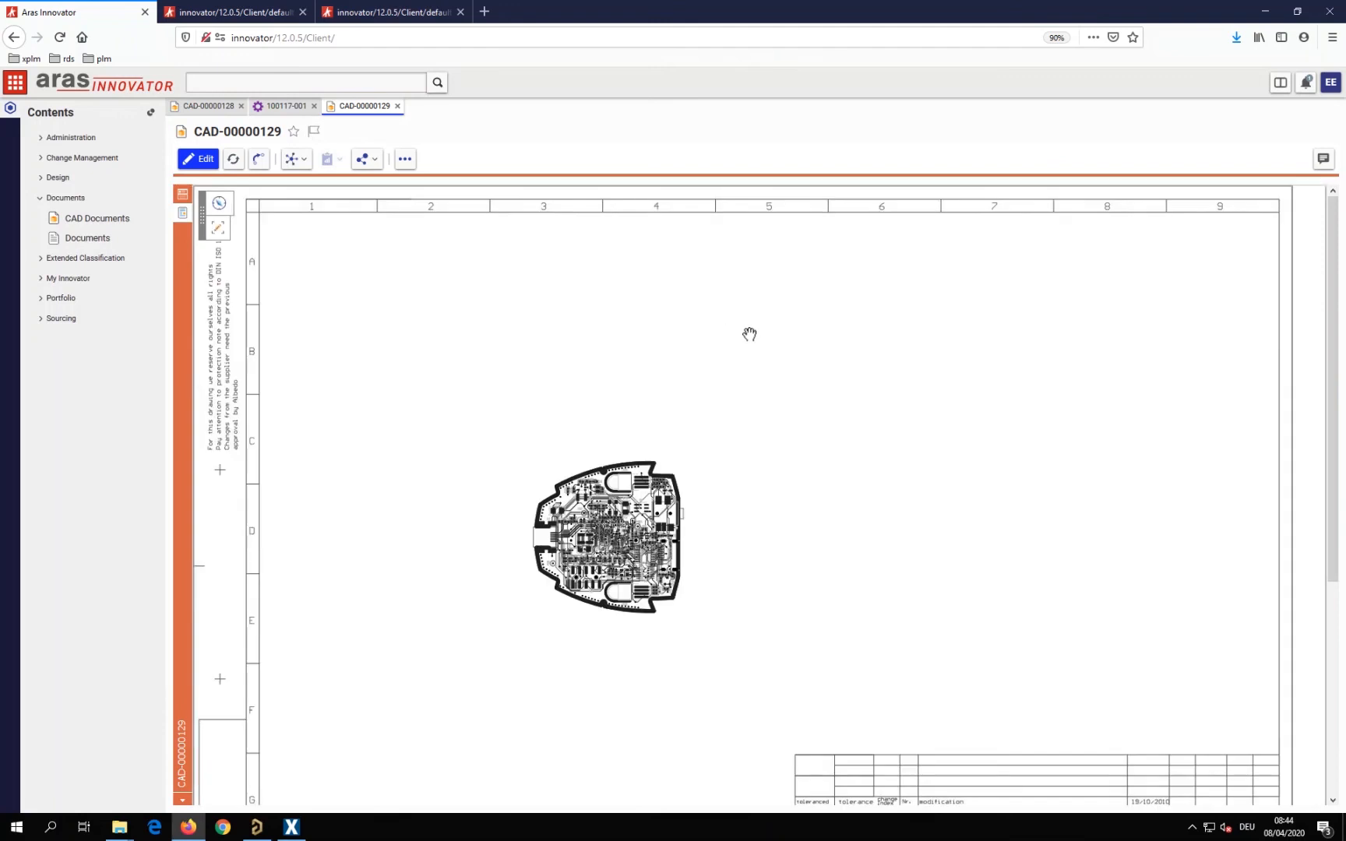
left_click_drag(1334, 382, 1341, 465)
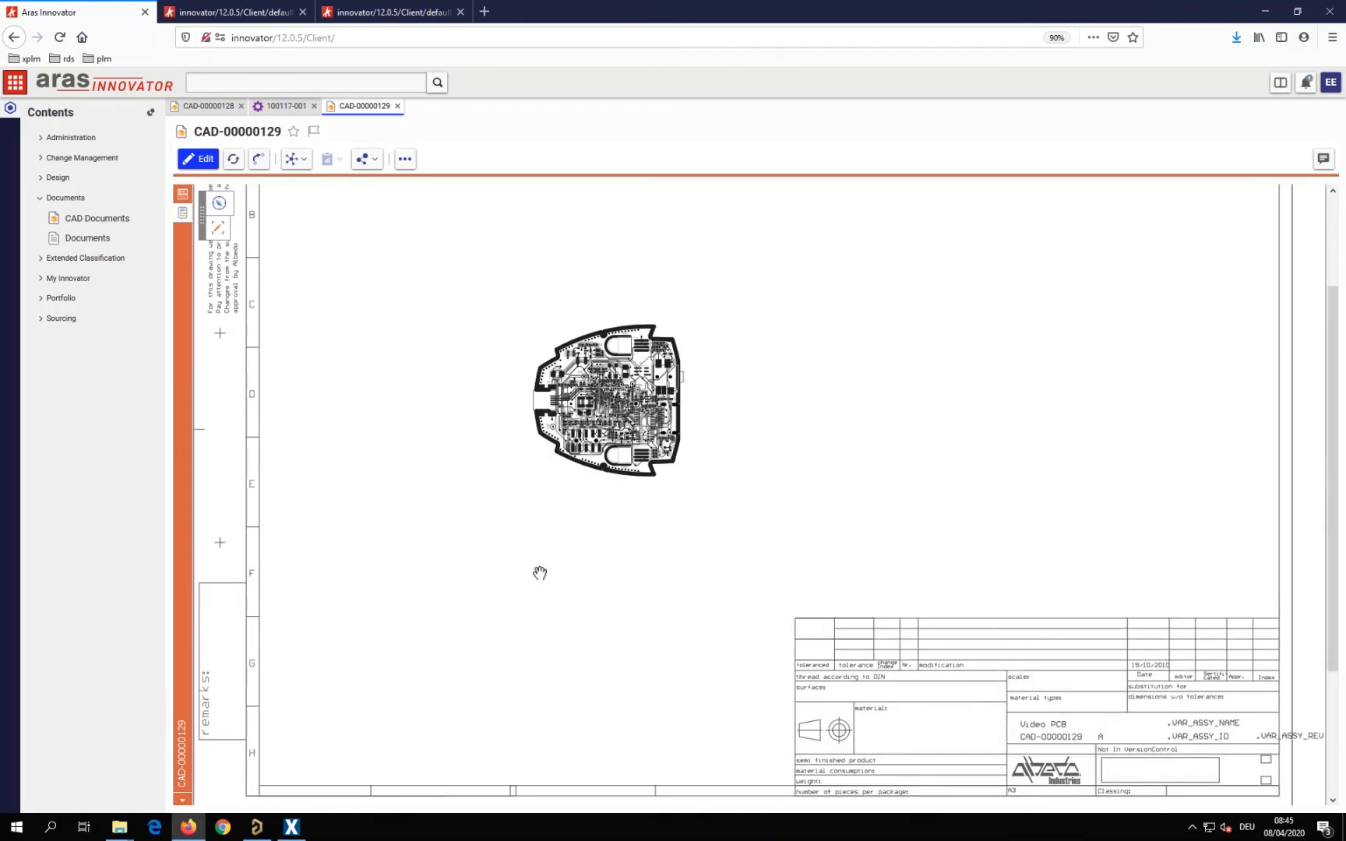
left_click(183, 195)
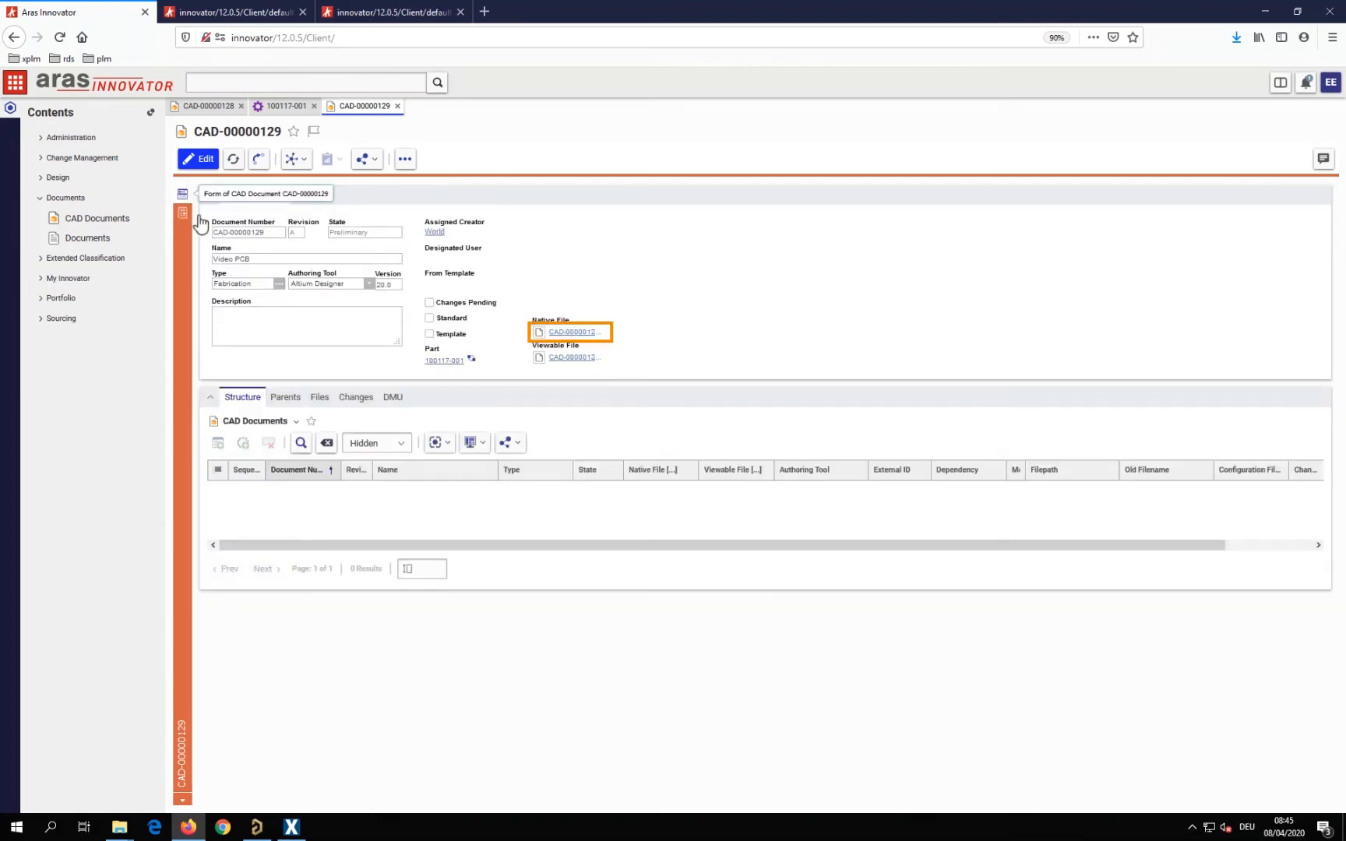
Open the Video PCB document's native Gerber archive and examine the board from an angle in ZofzPCB
left_click(575, 334)
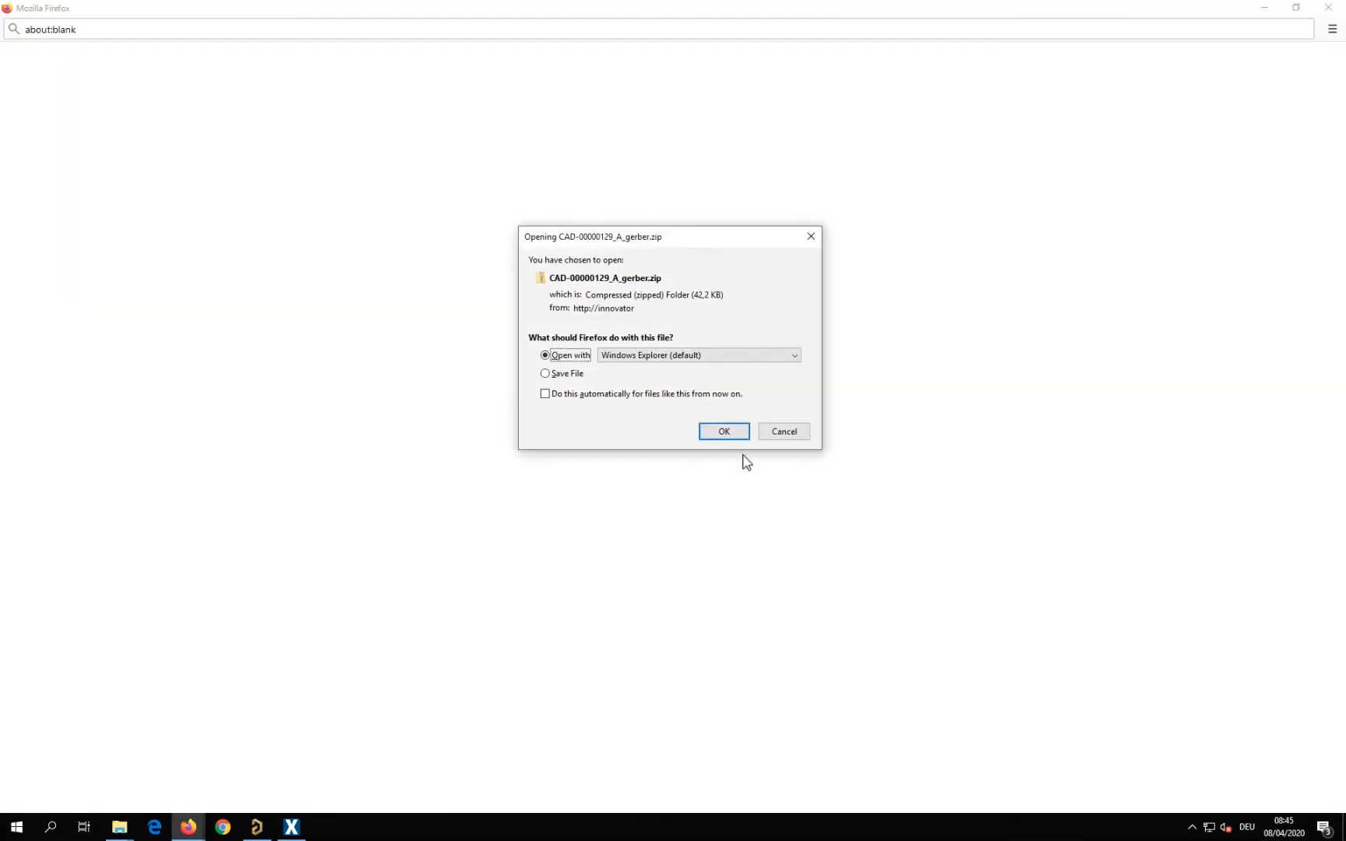
left_click(732, 440)
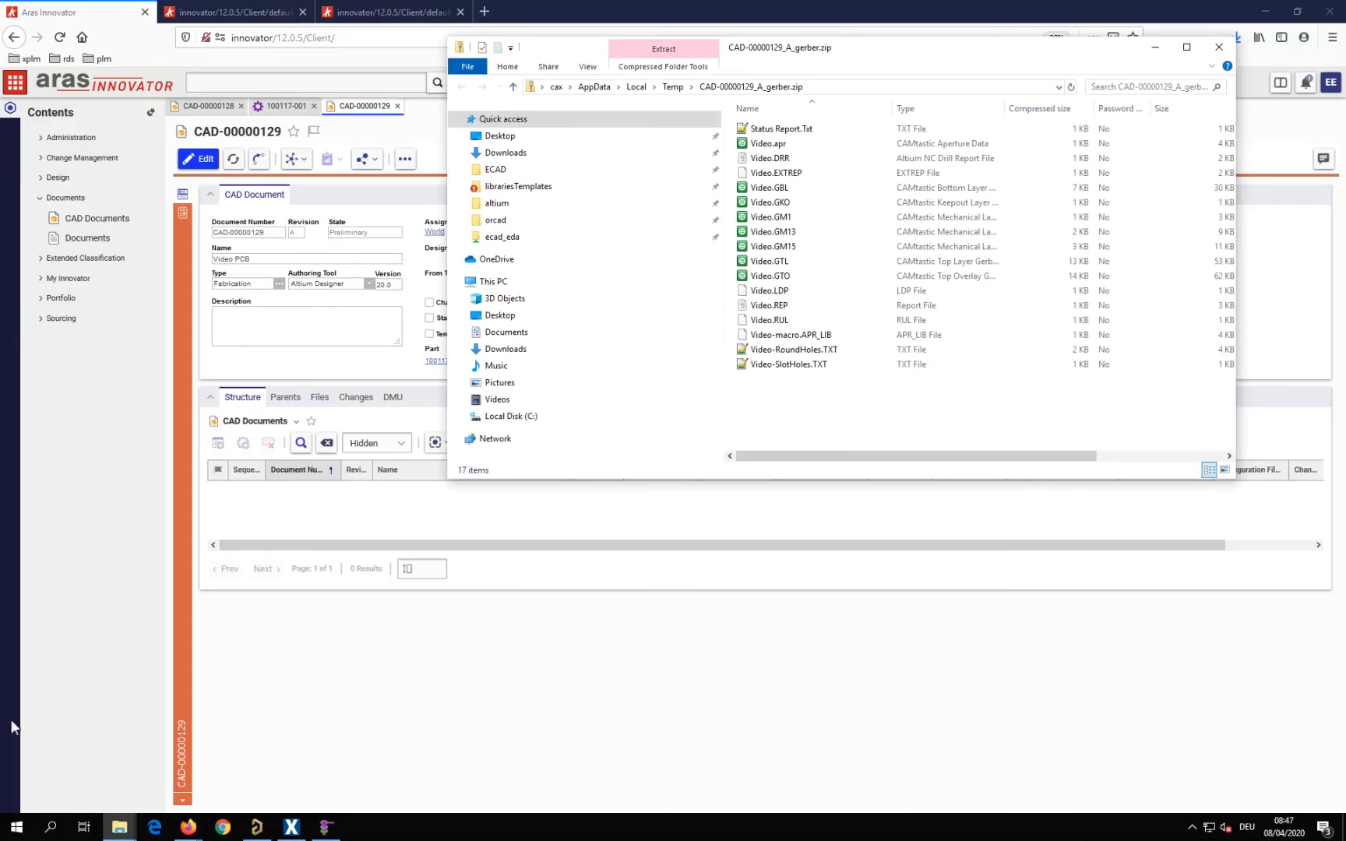
left_click(326, 827)
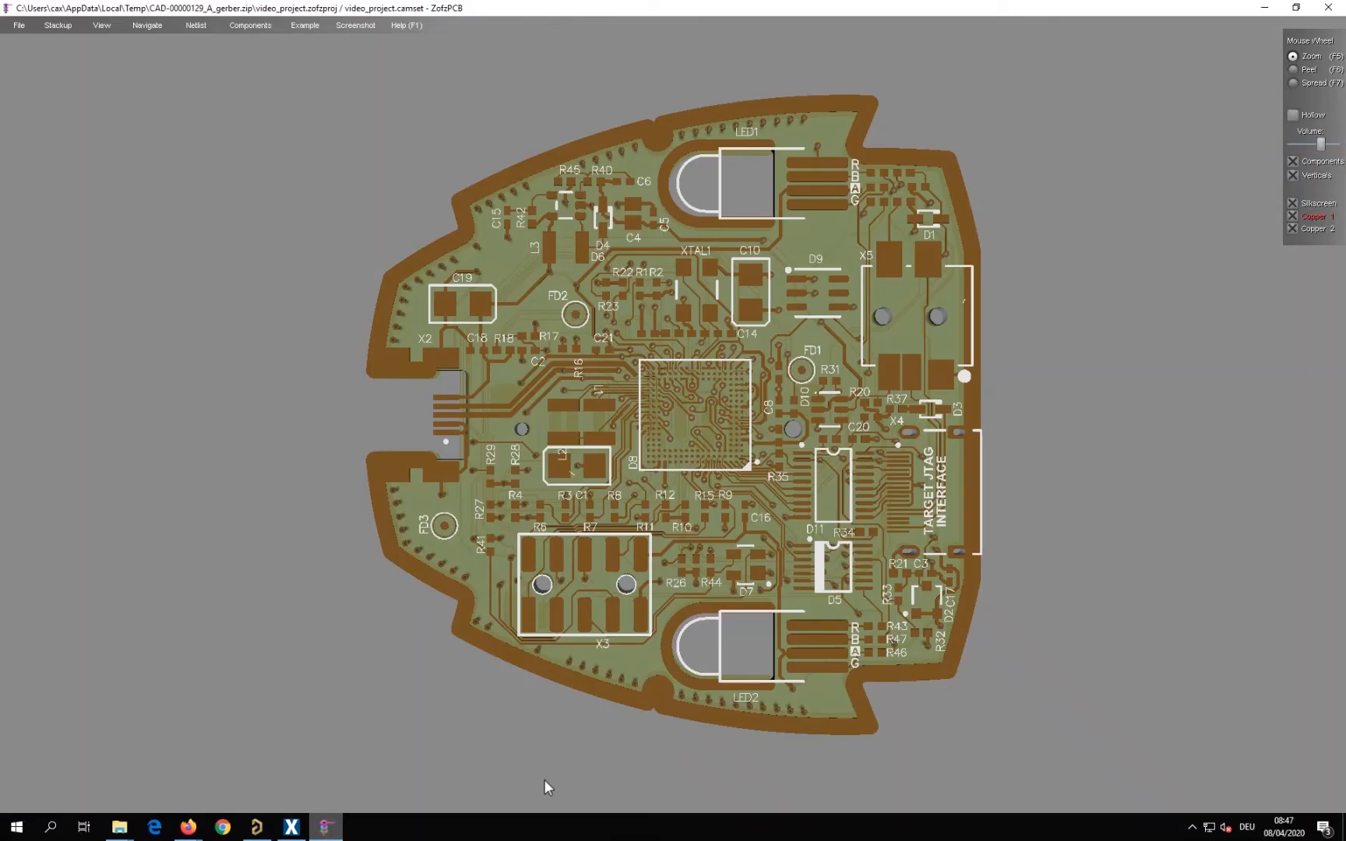
left_click_drag(719, 694, 889, 487)
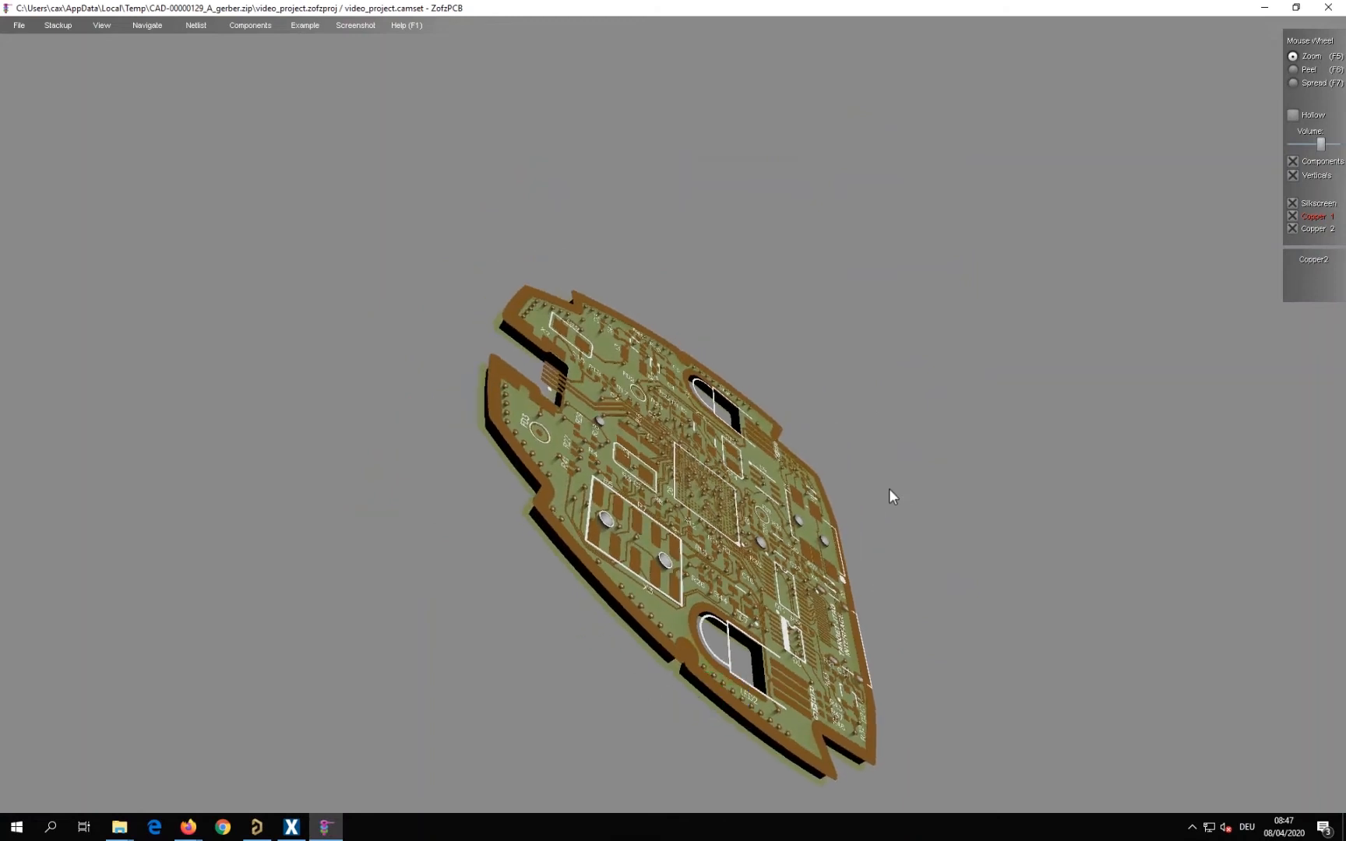
left_click(1264, 8)
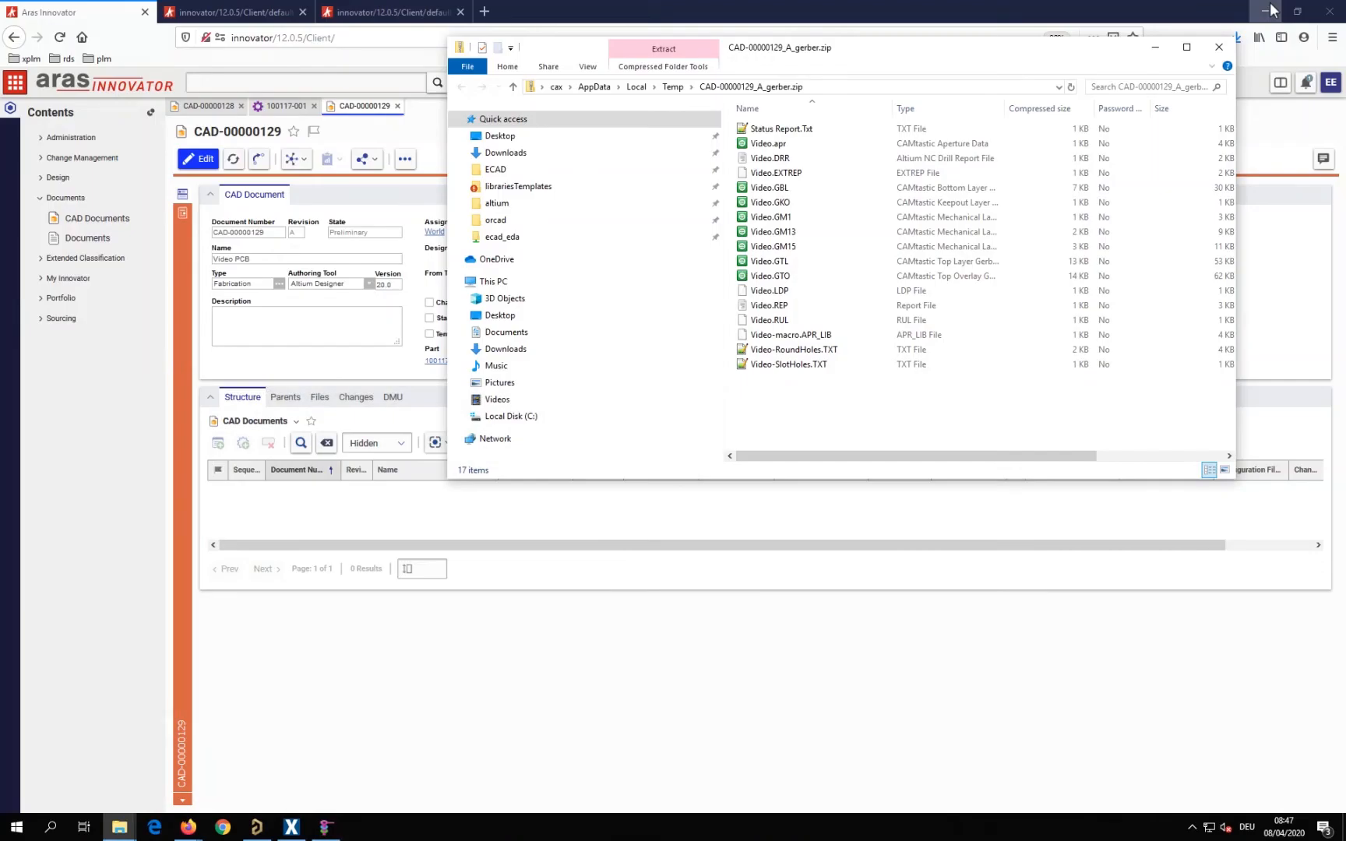
List the Video PCB document's attached files with a wider File Name column and open its STEP file in STP Viewer
left_click(1218, 47)
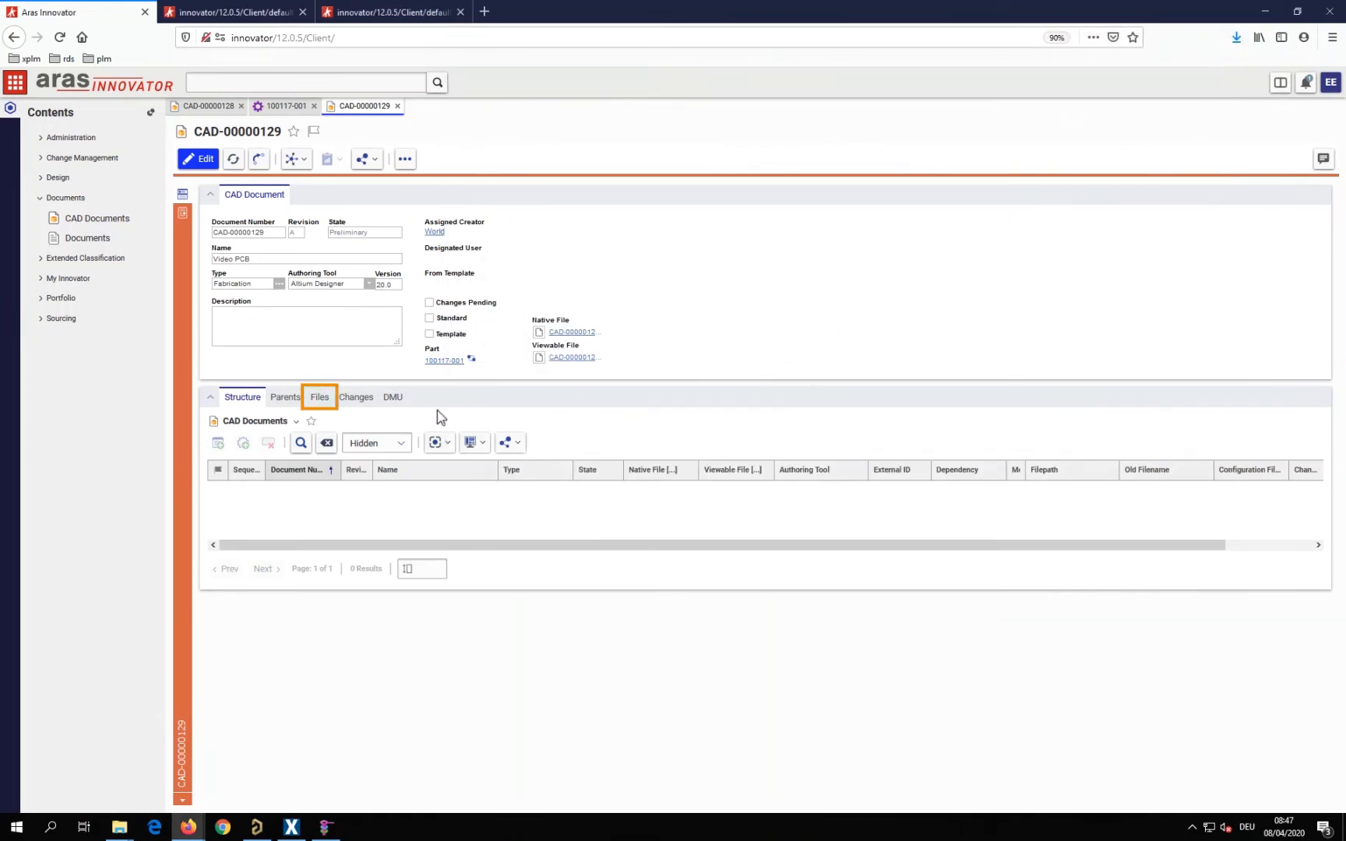
left_click(319, 398)
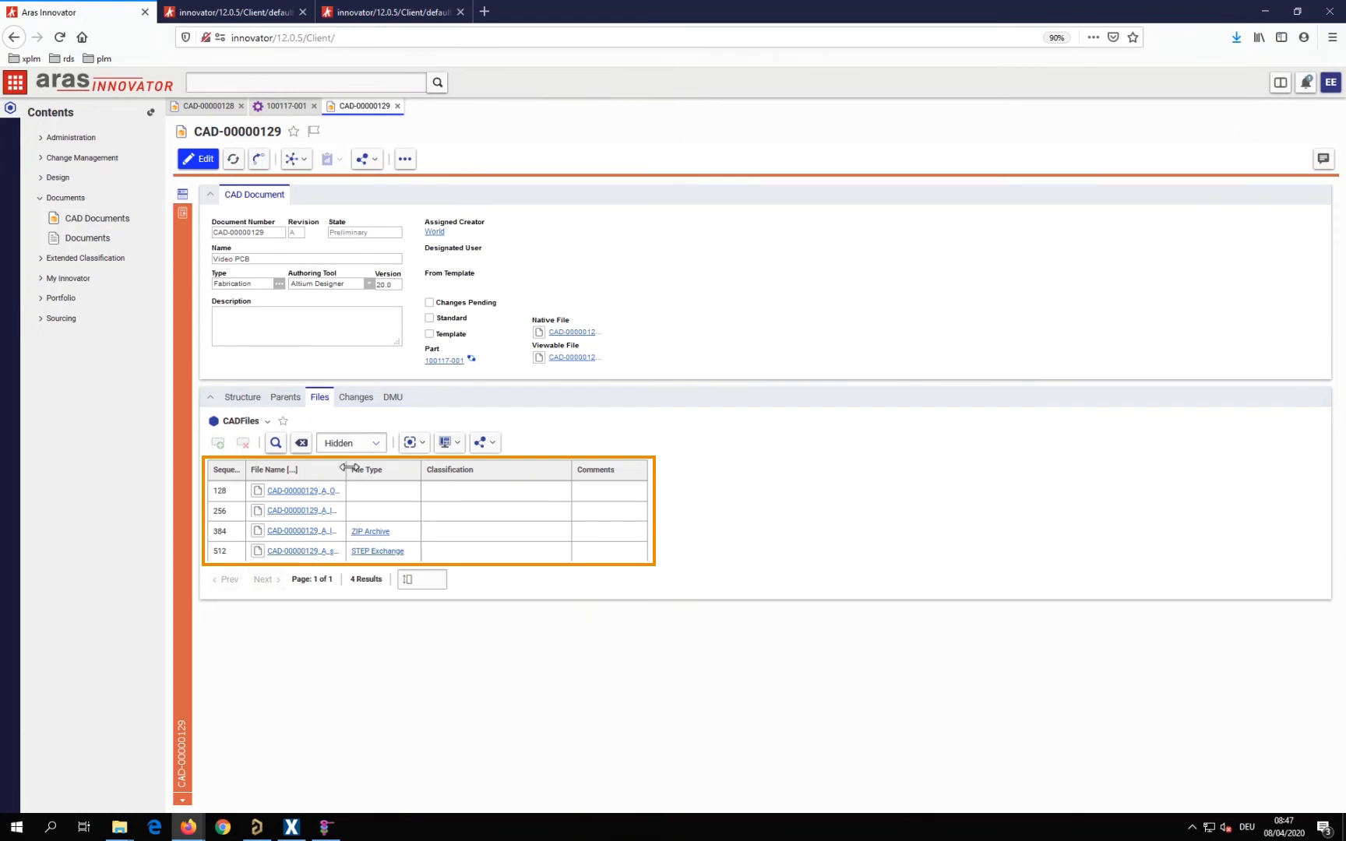
left_click_drag(345, 468, 466, 469)
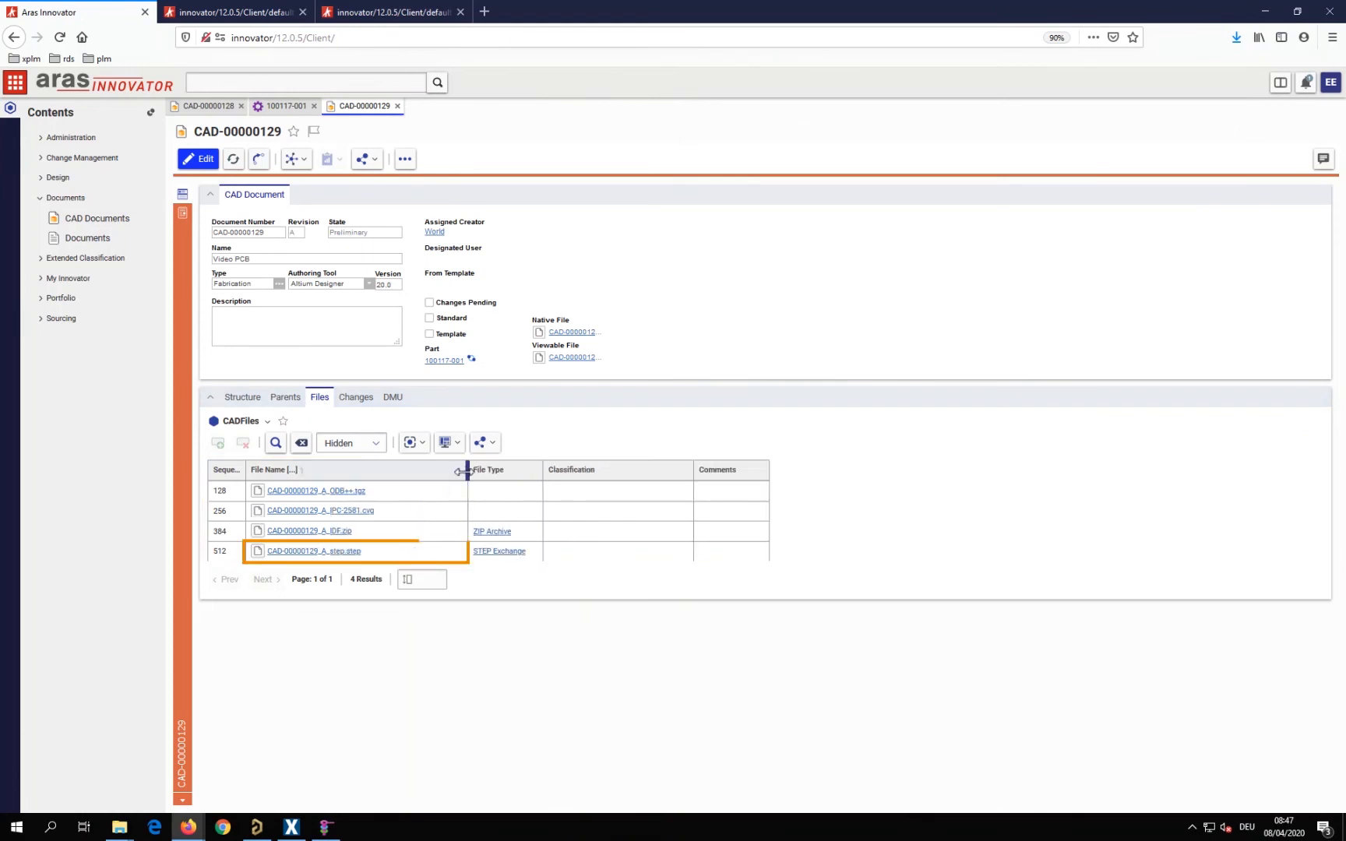
left_click(308, 552)
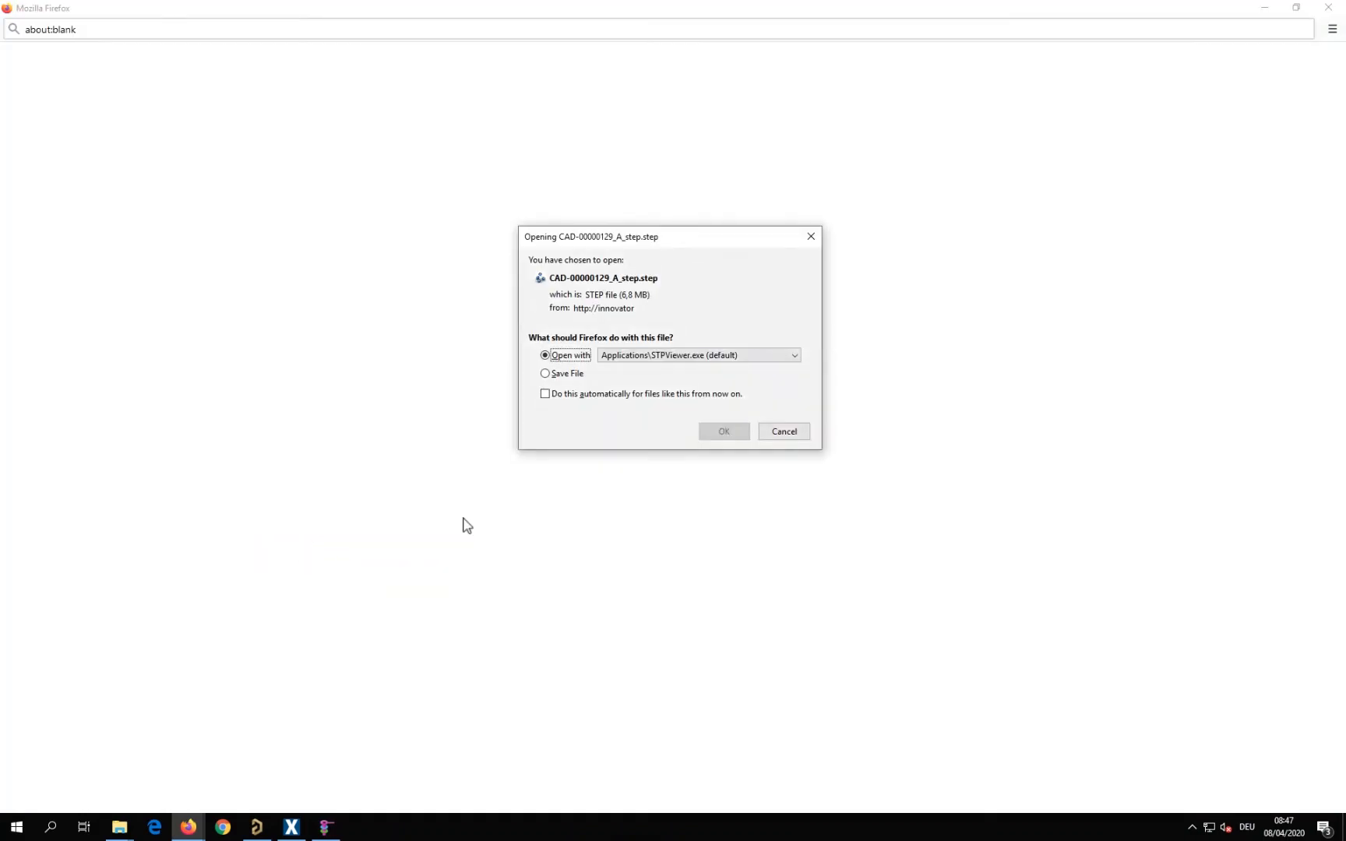
left_click(728, 432)
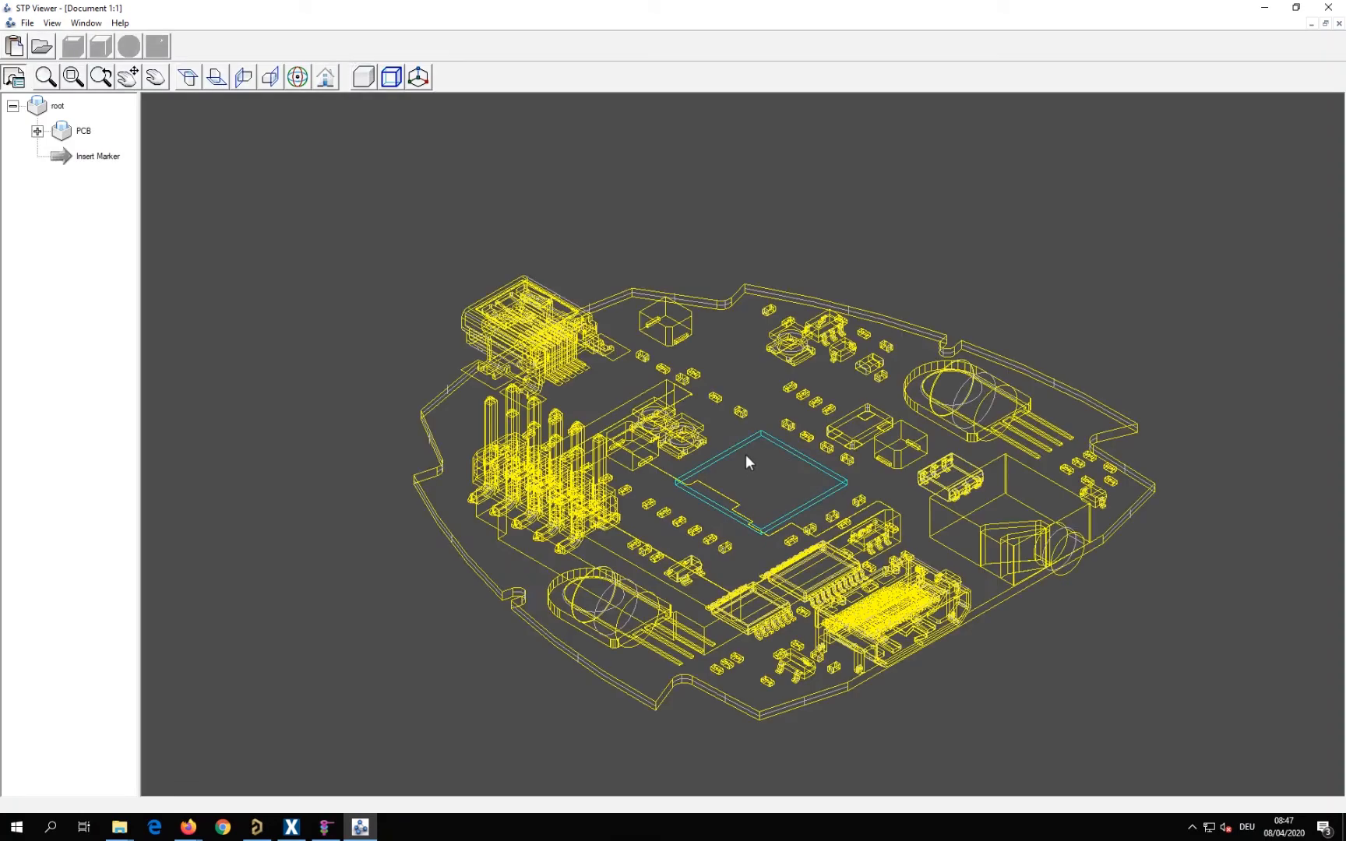
left_click(1268, 11)
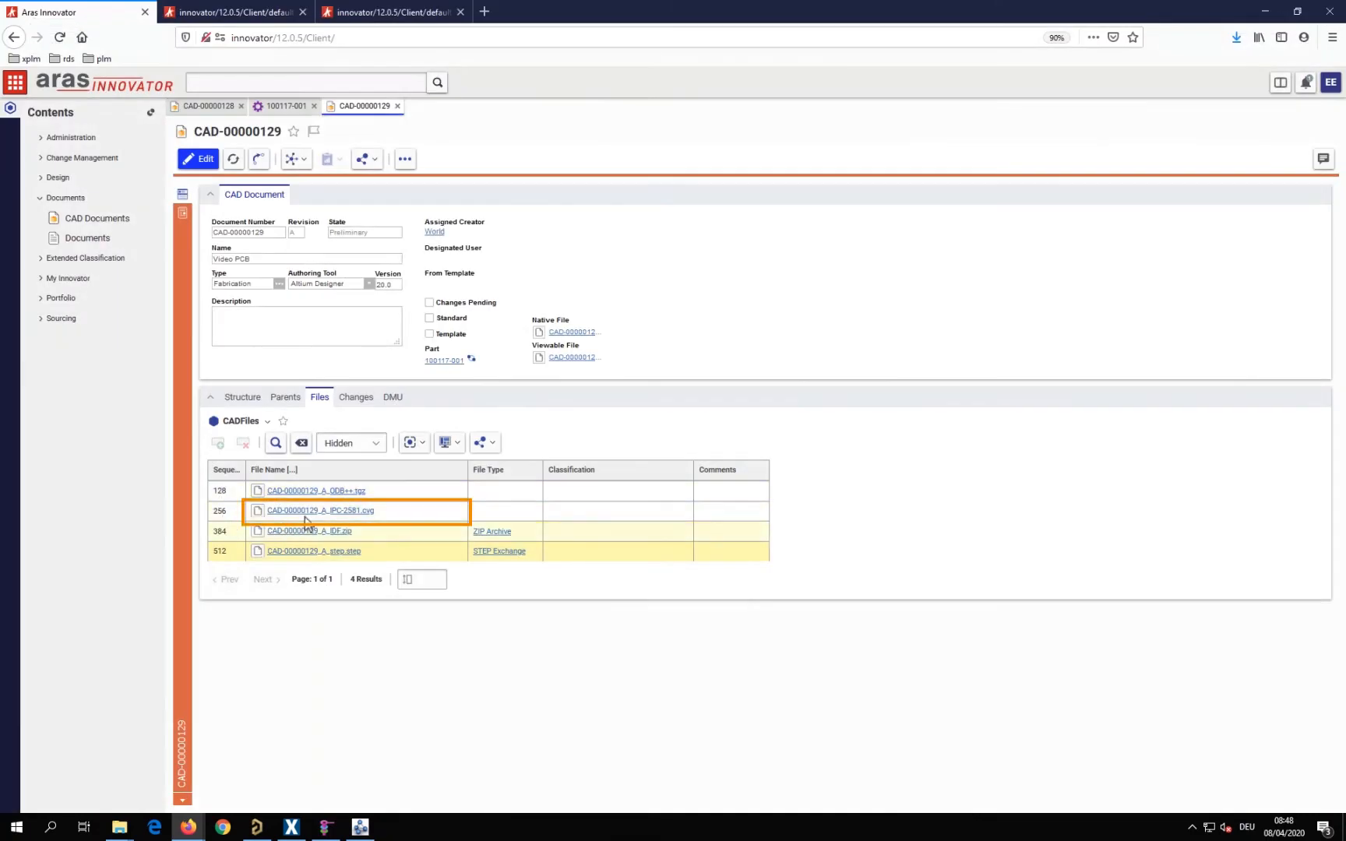
Open the Video PCB document's IPC-2581 file in Vu2581 to view the board layout, and return to the document form
left_click(312, 512)
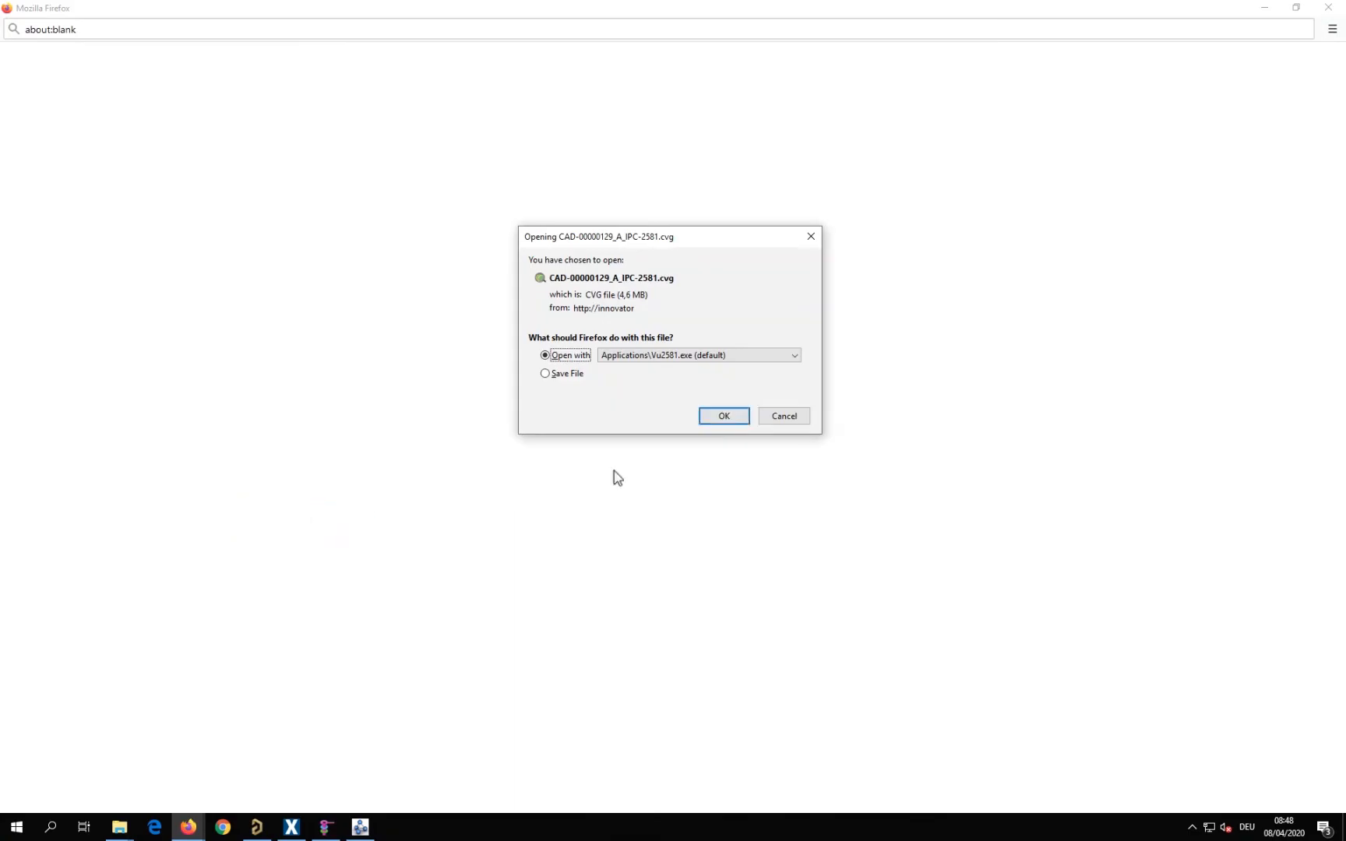
left_click(731, 417)
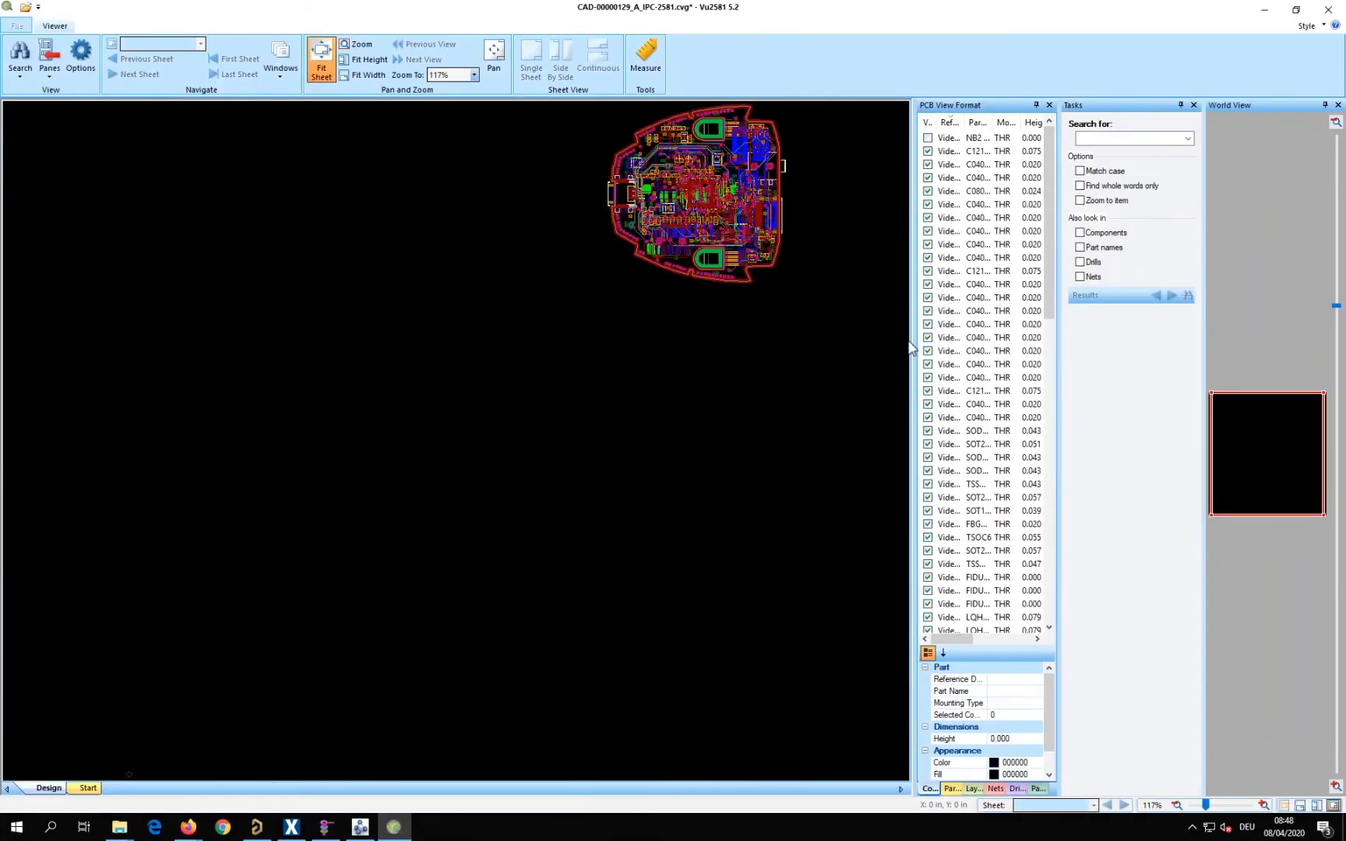
mouse_move(750, 224)
left_click(1326, 13)
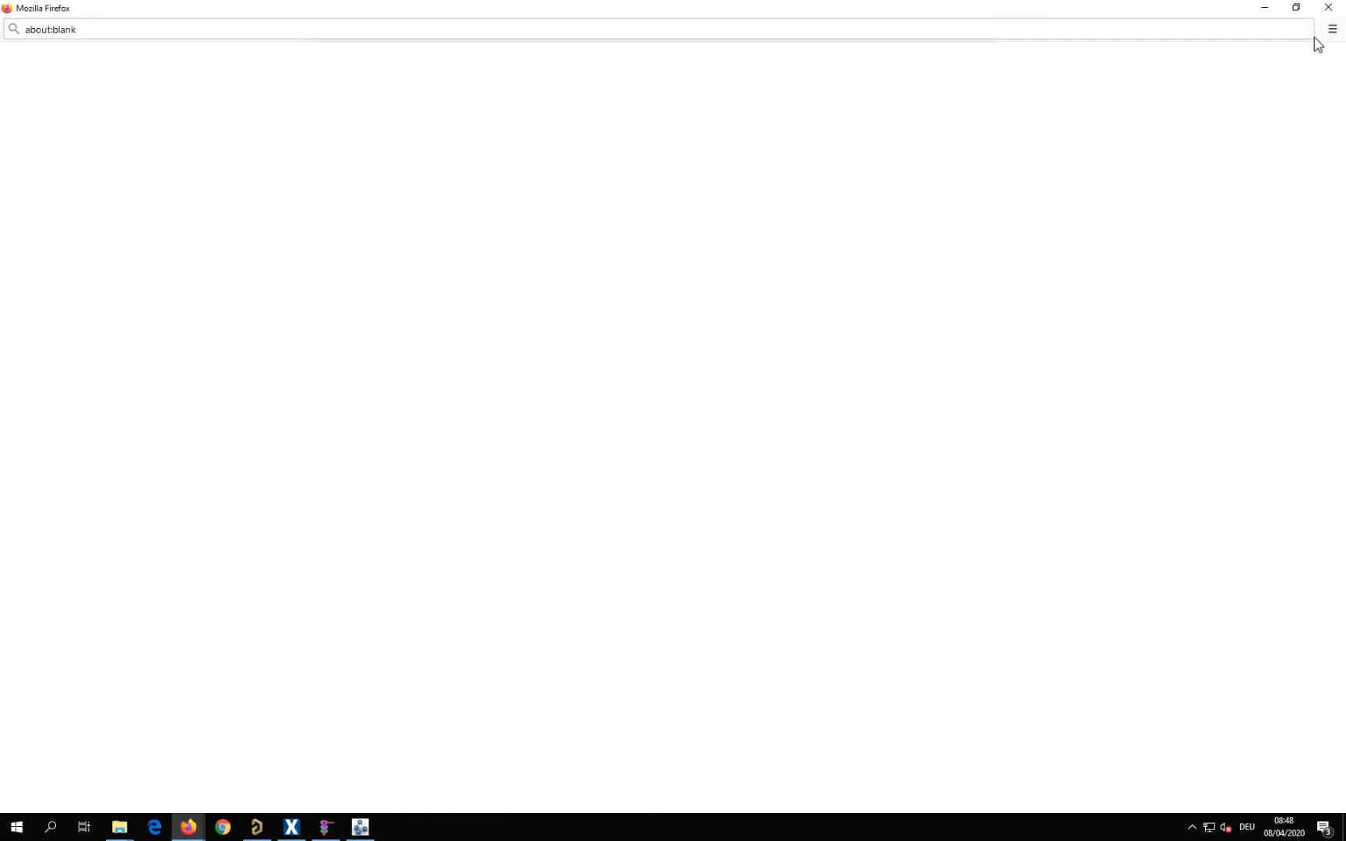
left_click(1334, 9)
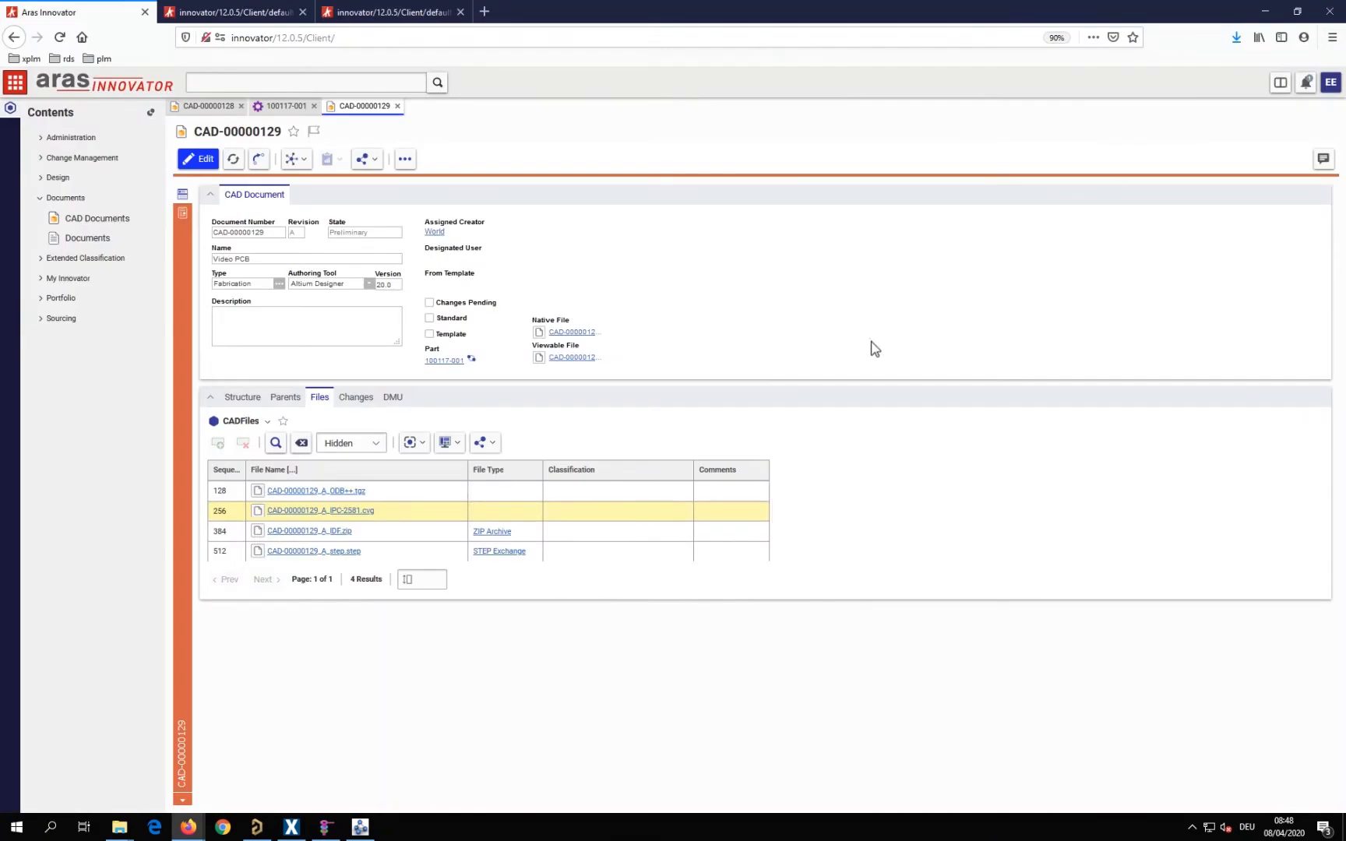
From Save to PLM, show the CUSTOMER_DELIVERD assembly part in Aras Innovator
left_click(283, 834)
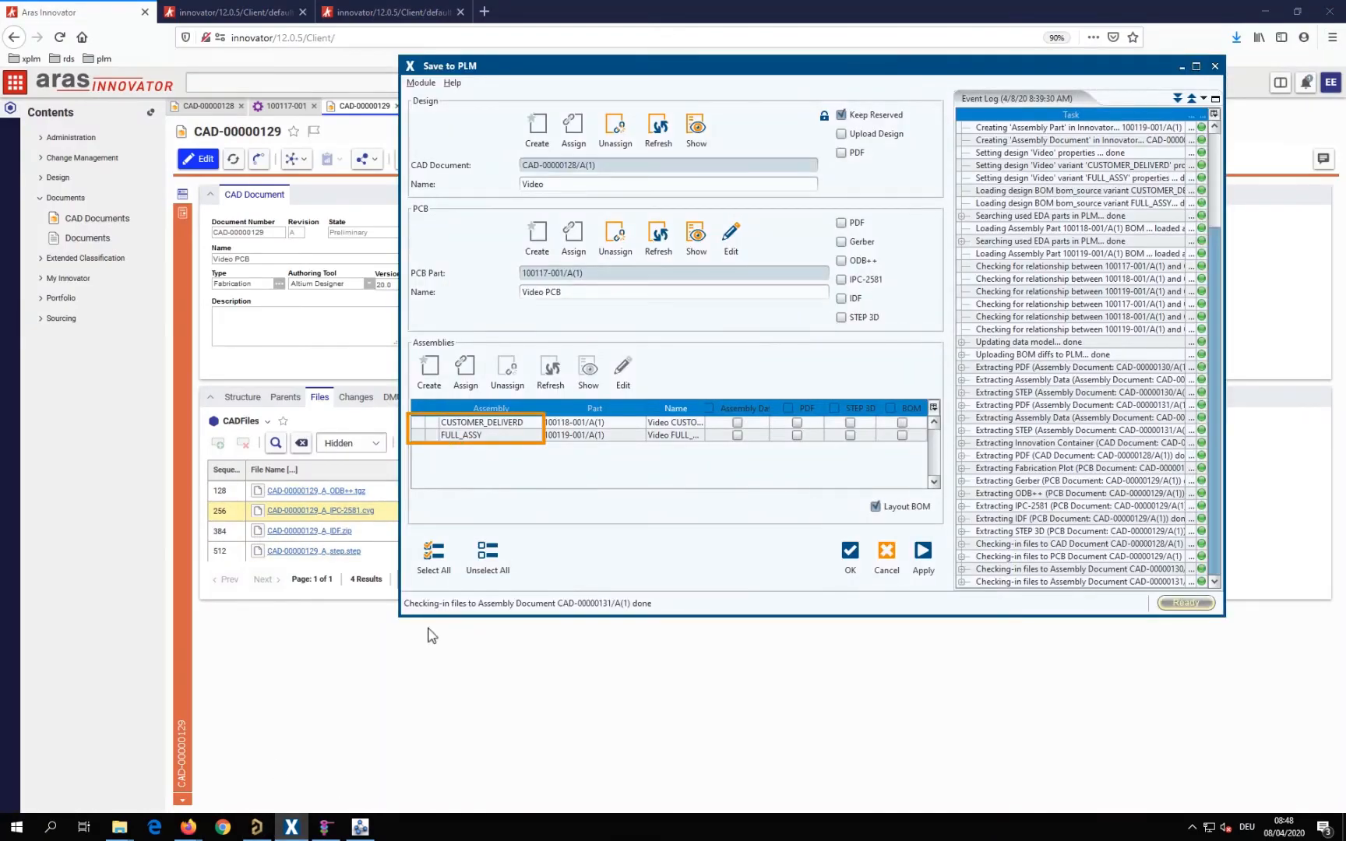
left_click(510, 424)
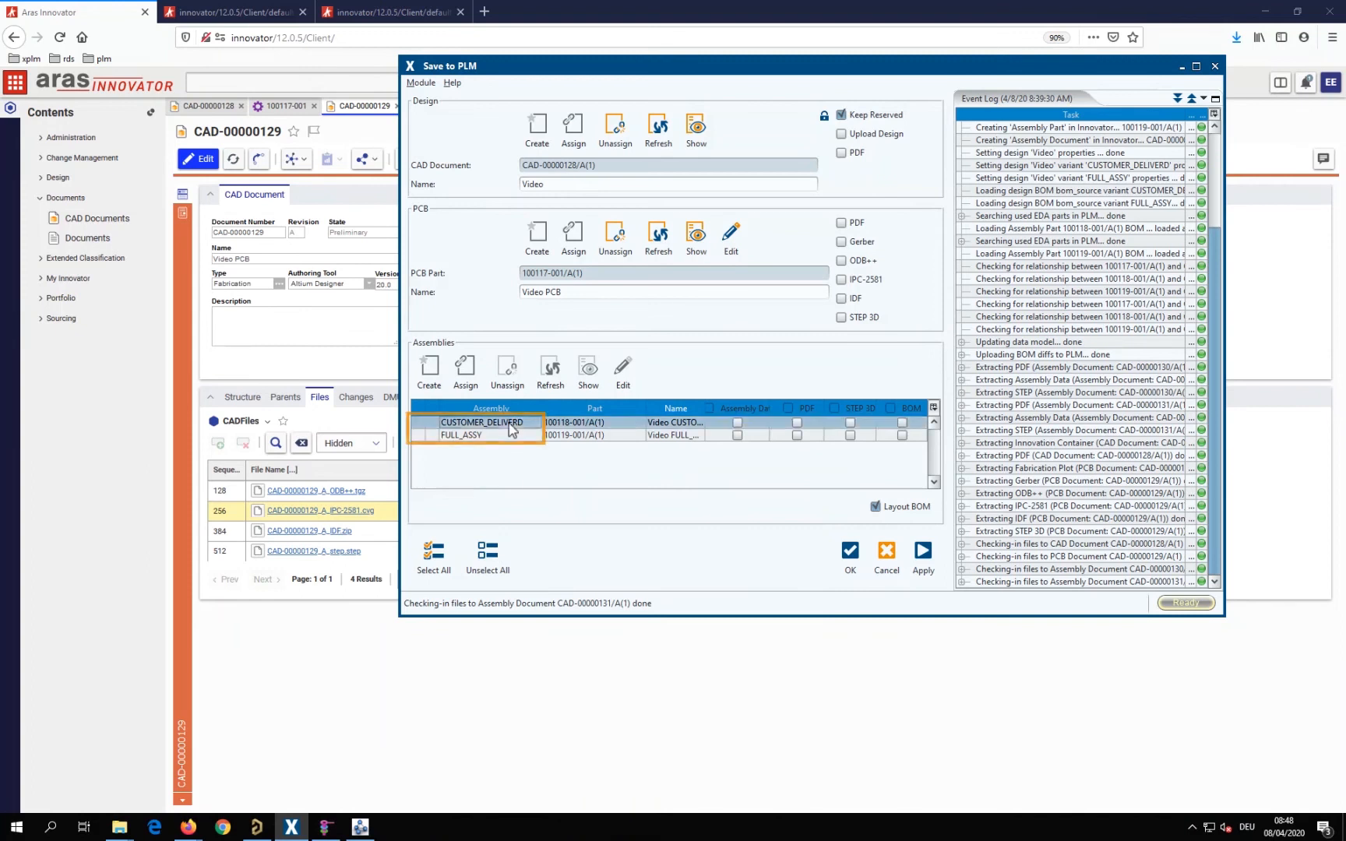
left_click(588, 372)
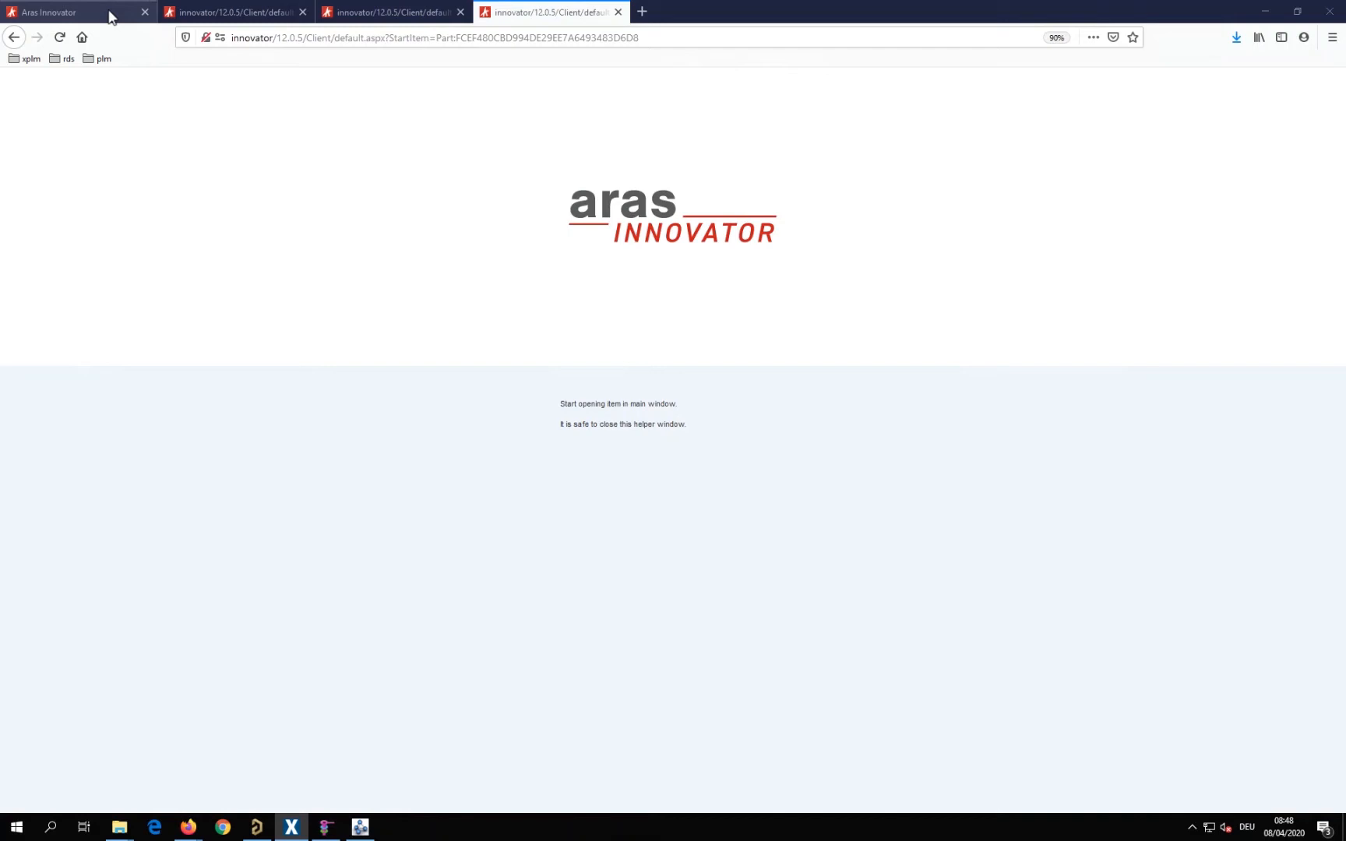
left_click(110, 15)
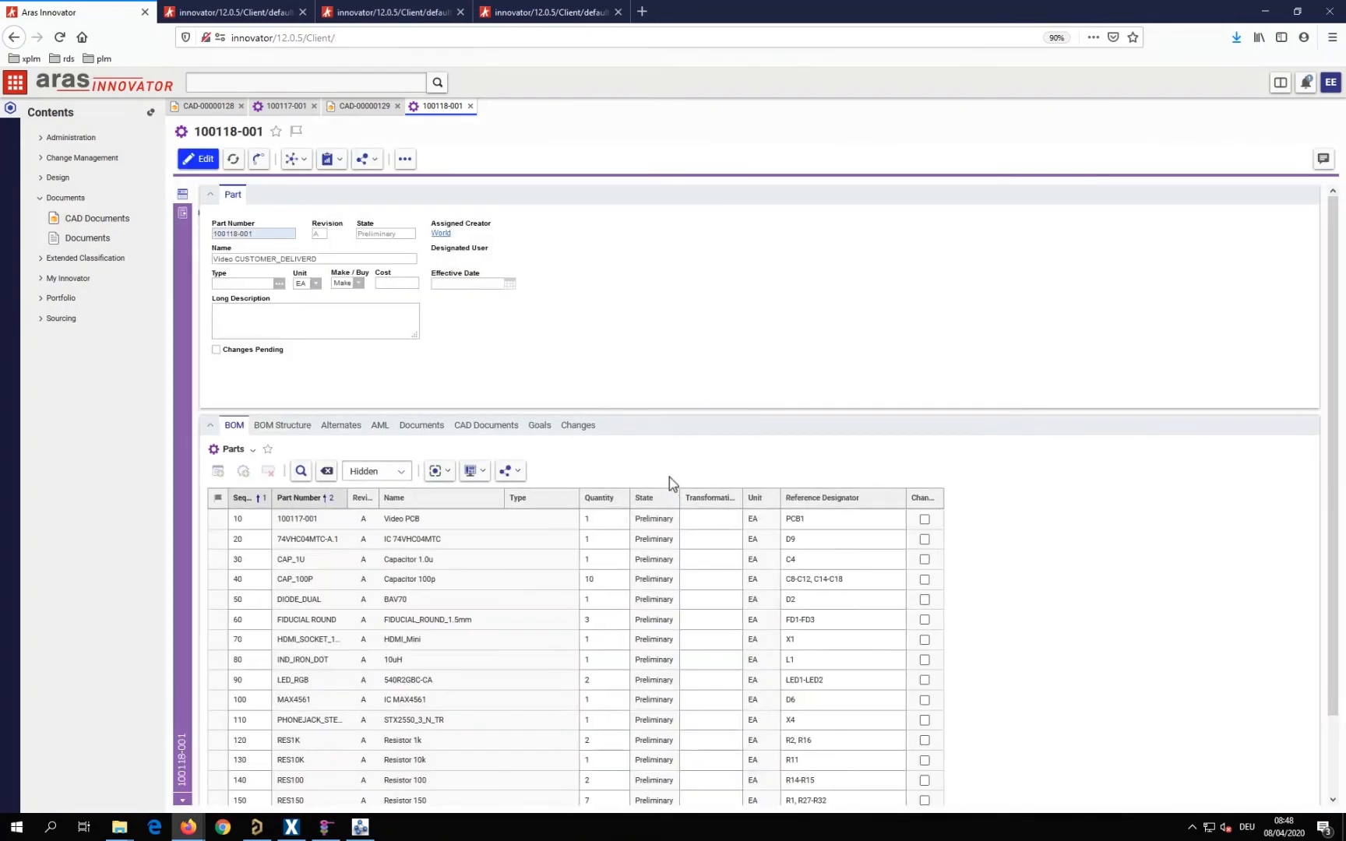
Open the BOM relationship of CAP_100P in the assembly part to view its instances' placement data
left_click(863, 580)
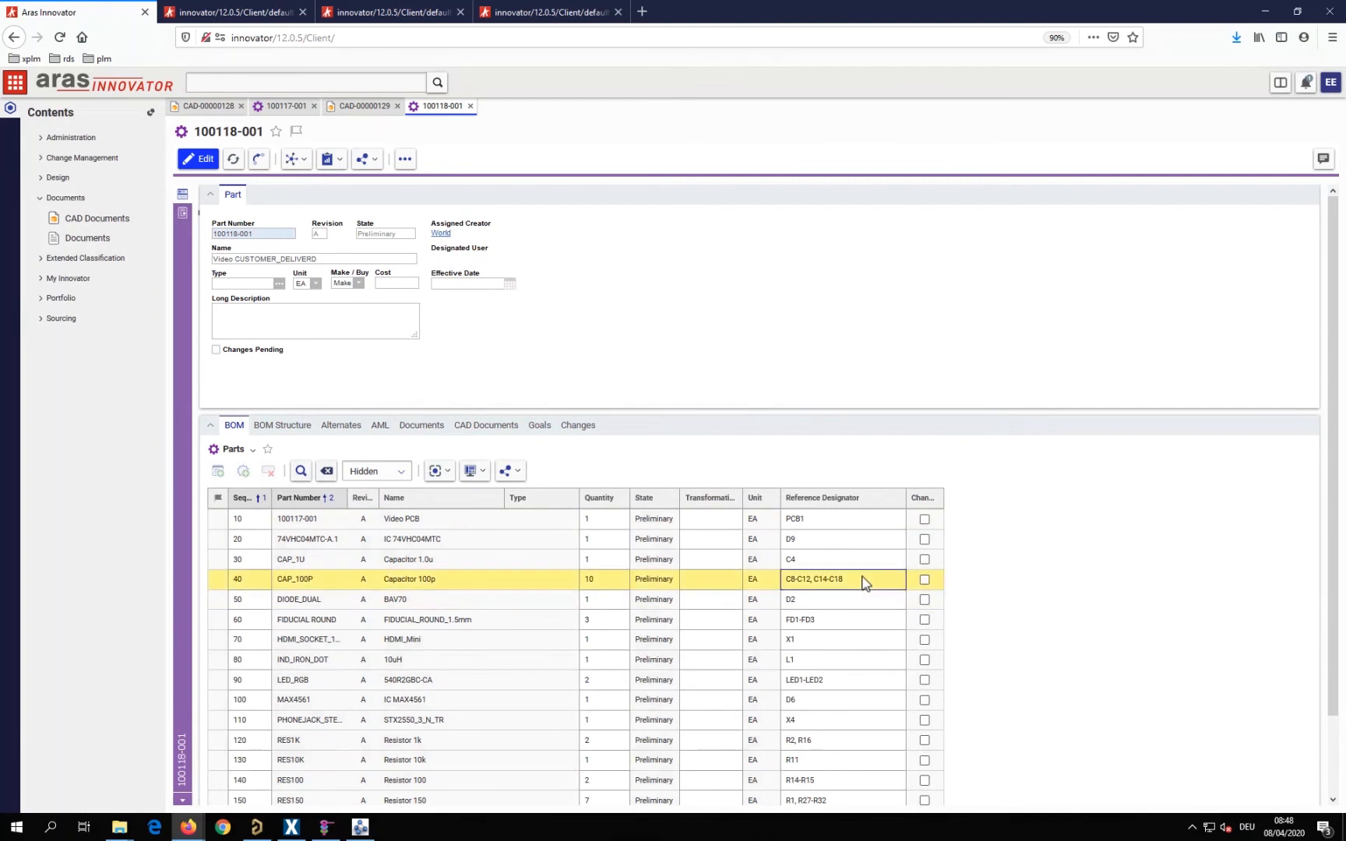
right_click(864, 582)
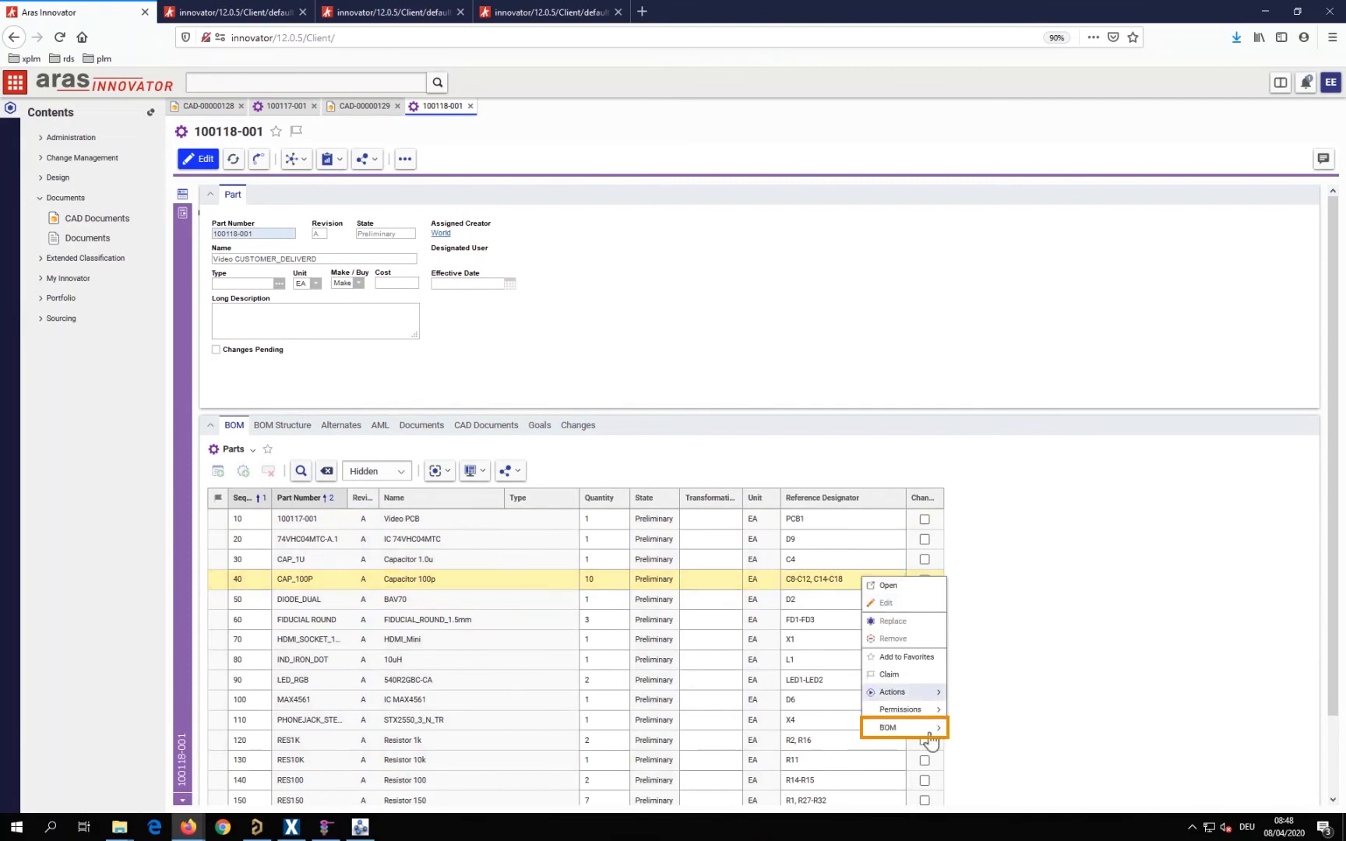
mouse_move(928, 728)
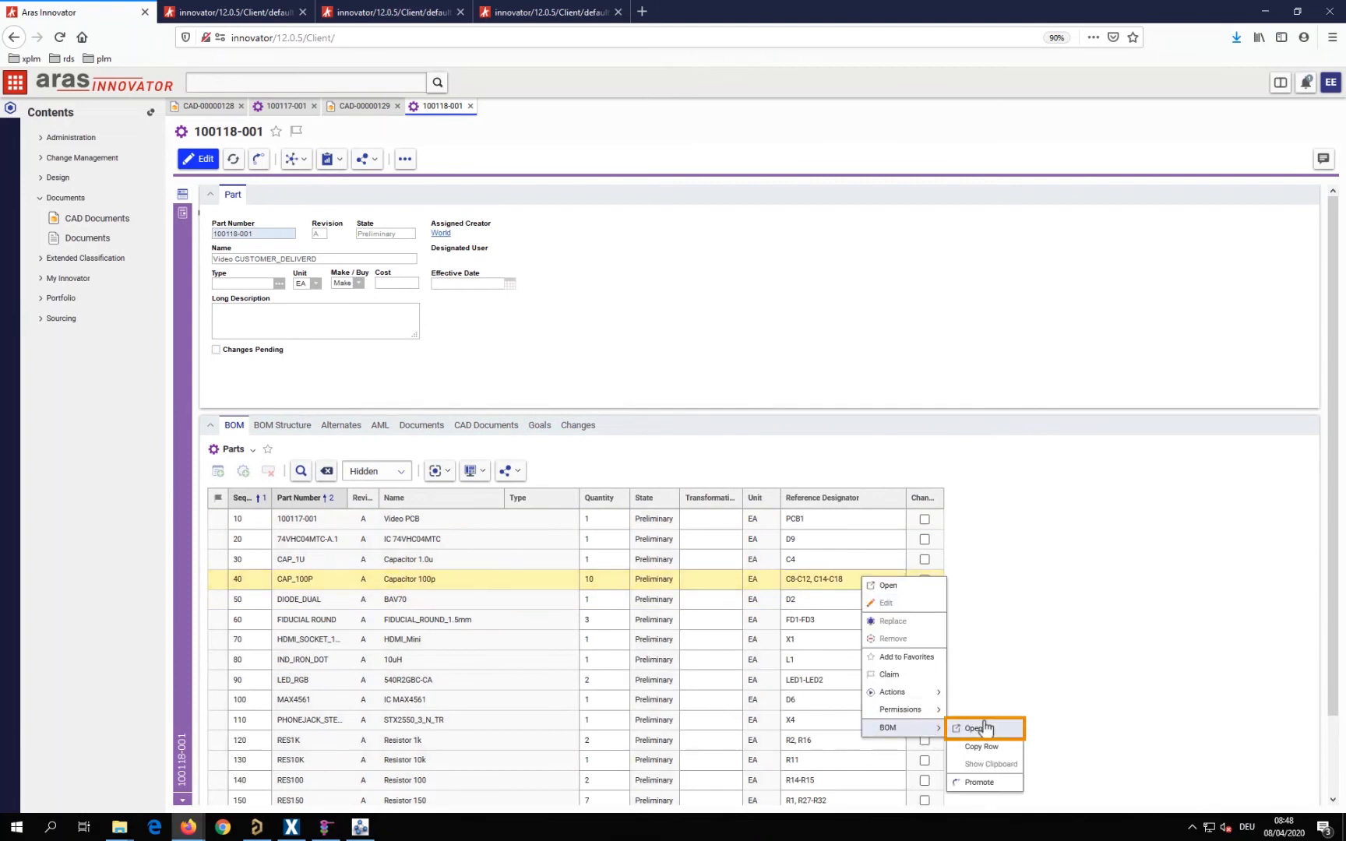
left_click(986, 729)
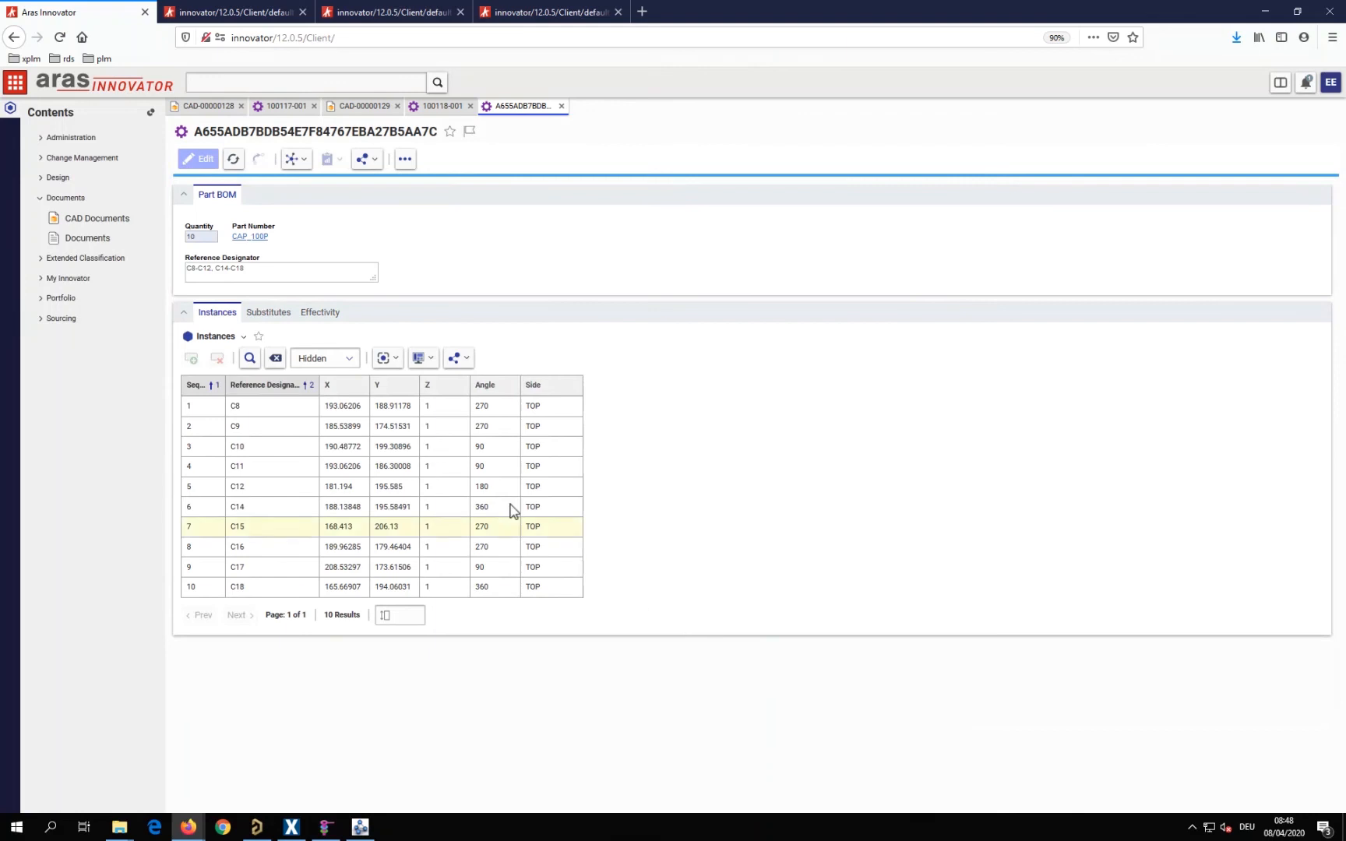
Return to the CUSTOMER_DELIVERD assembly part and open its linked Video CUSTOMER_DELIVERD assembly document
left_click(441, 110)
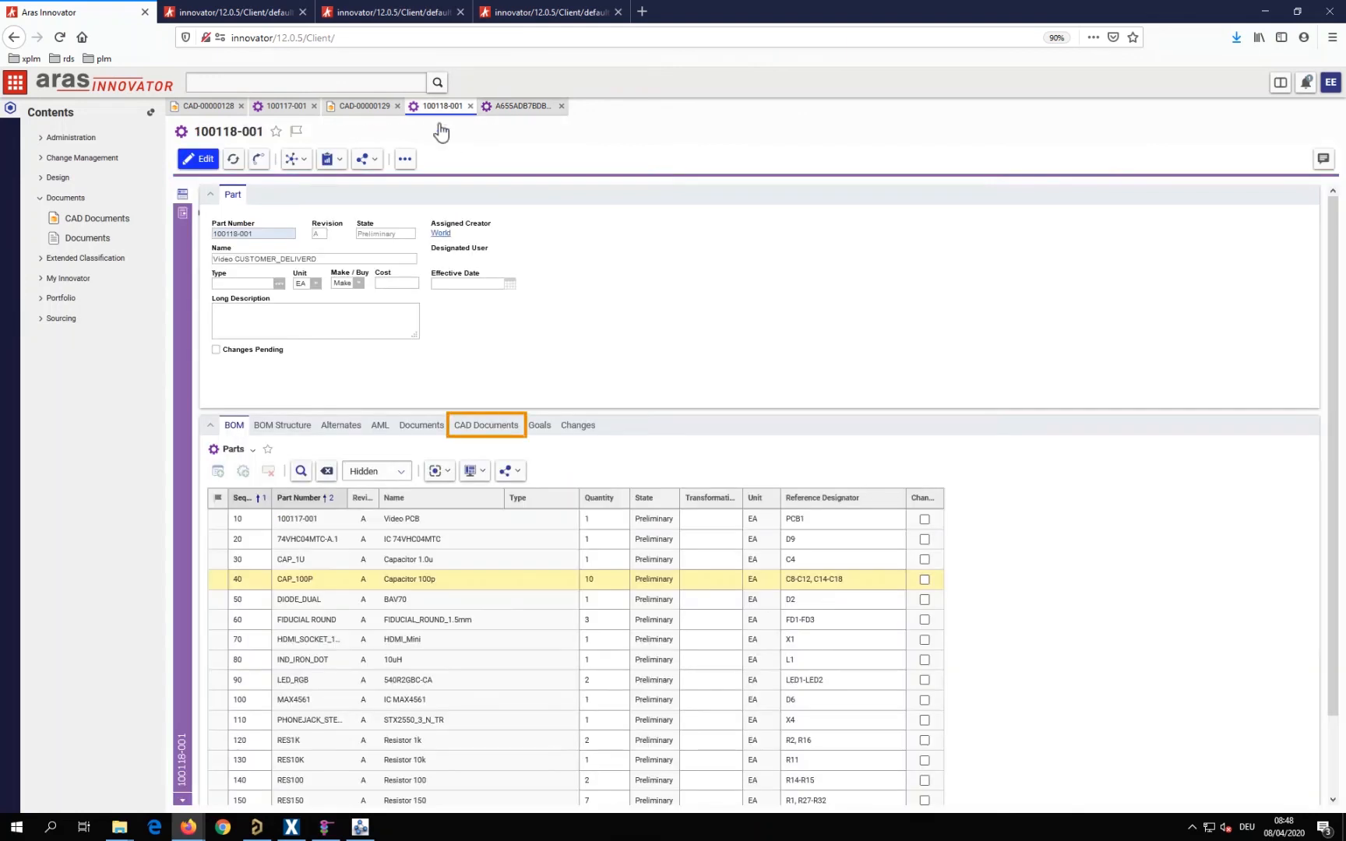
left_click(483, 423)
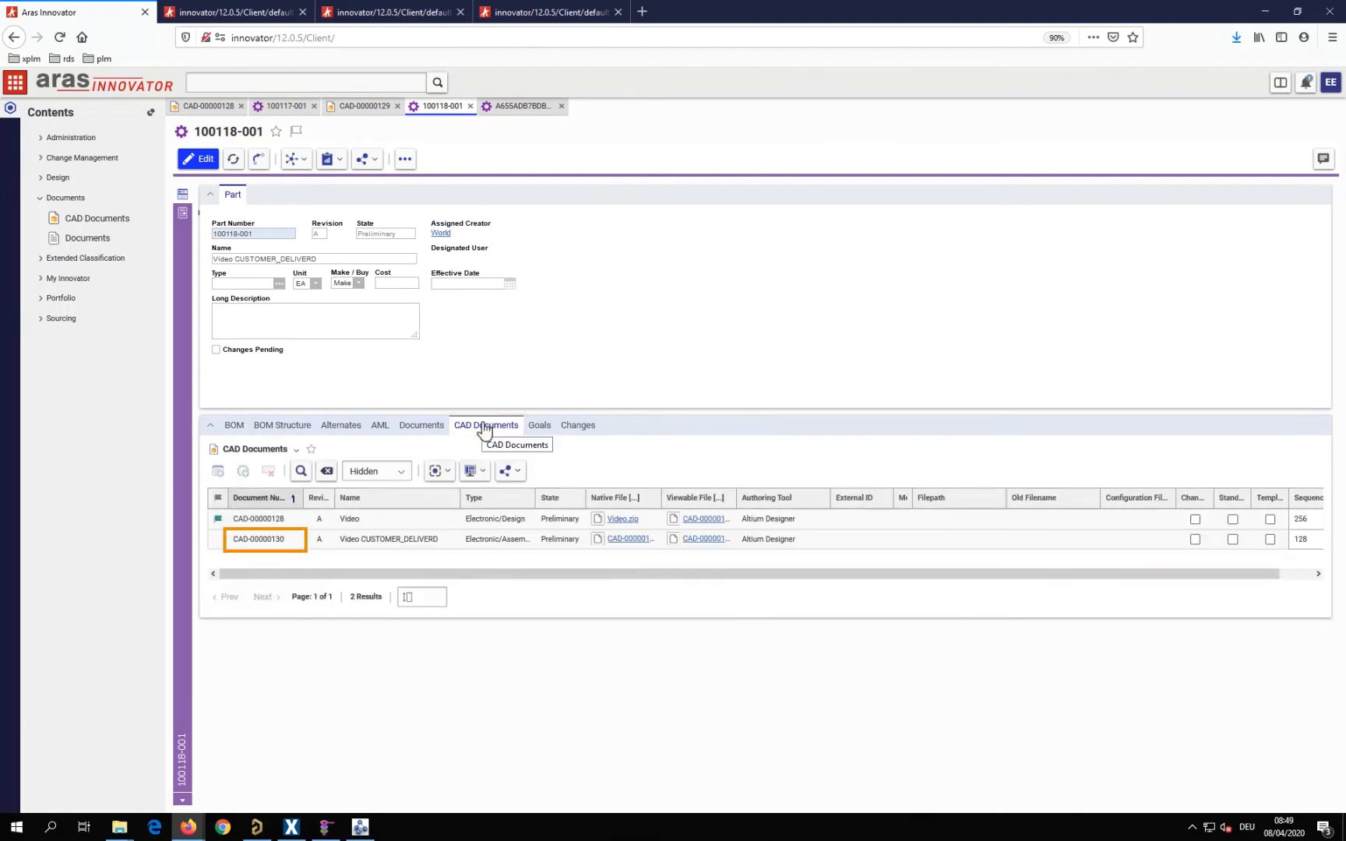
double_click(259, 539)
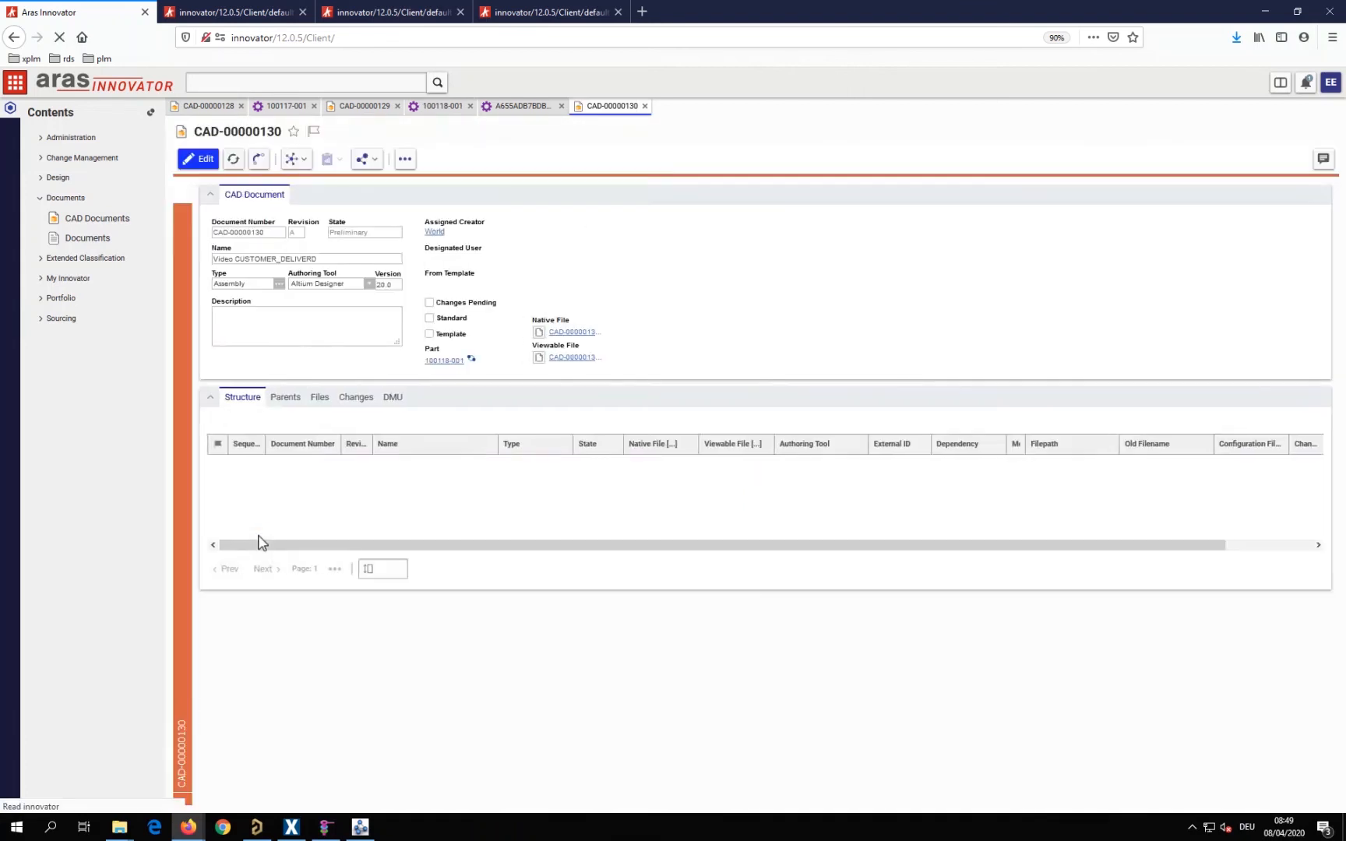
View the assembly document's drawings and schematic sheets in the file viewer and return to the document form
left_click(185, 215)
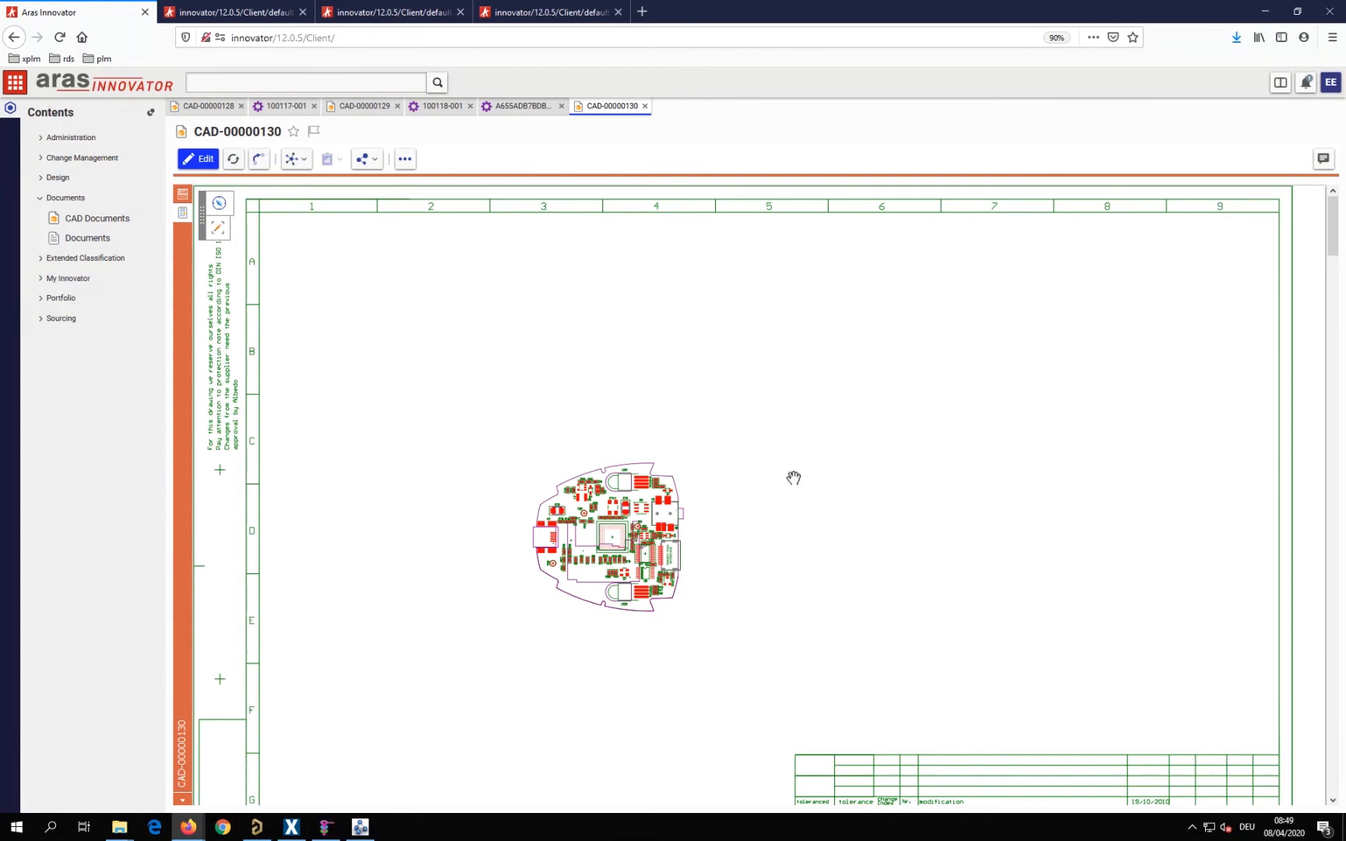
scroll(905, 562, "down", 5)
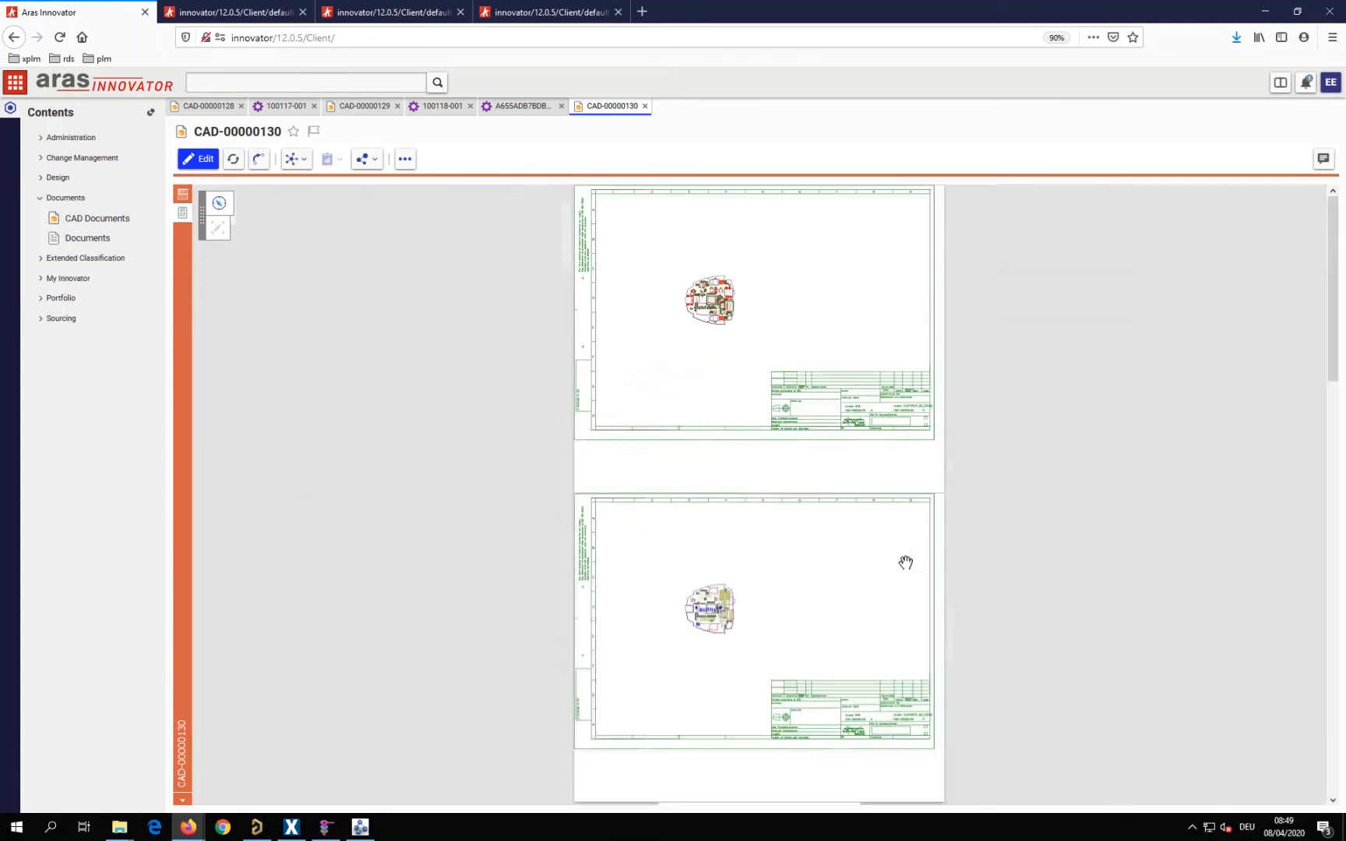
scroll(903, 562, "down", 1)
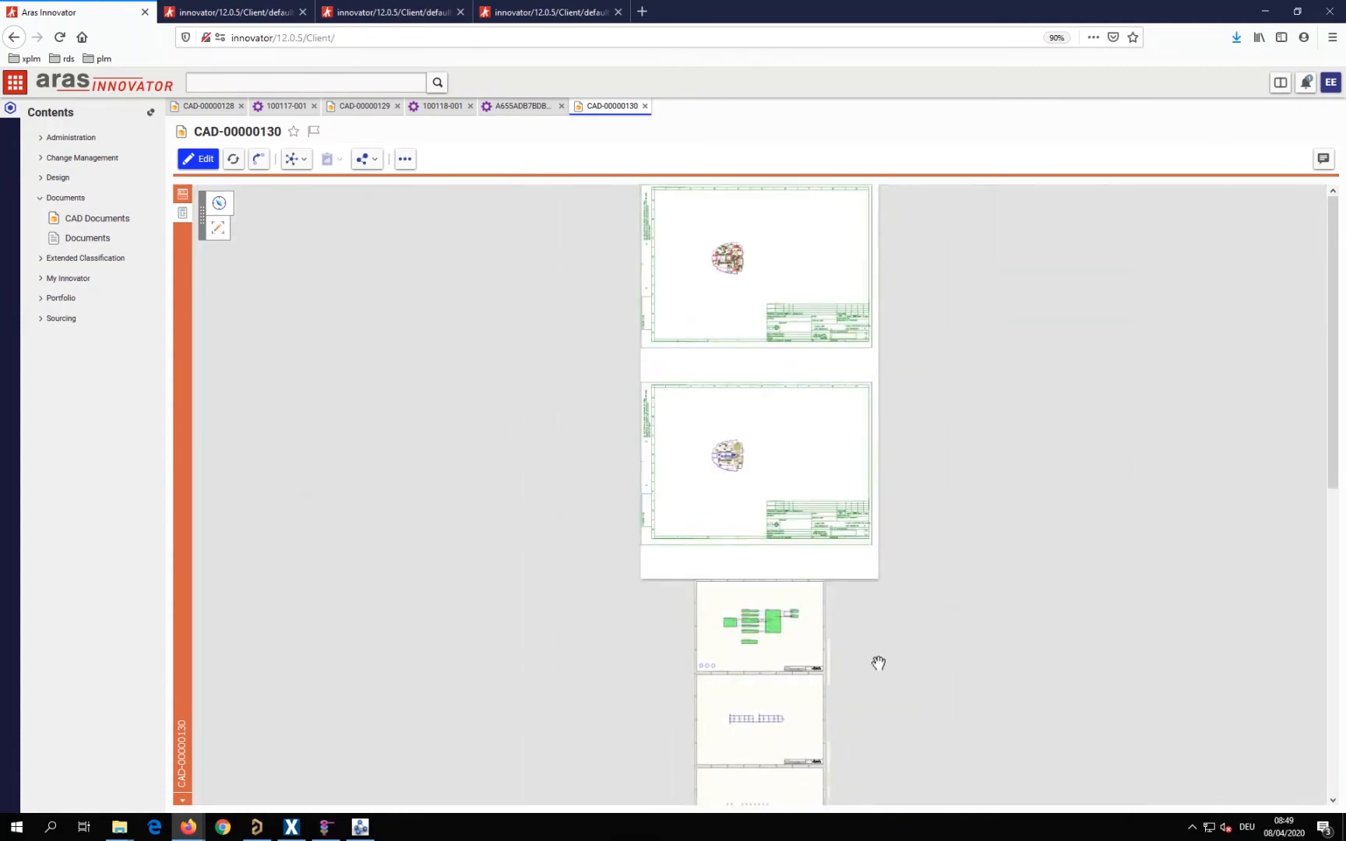
mouse_move(873, 582)
left_mouse_down()
mouse_move(869, 386)
mouse_move(861, 420)
mouse_move(895, 646)
left_mouse_up()
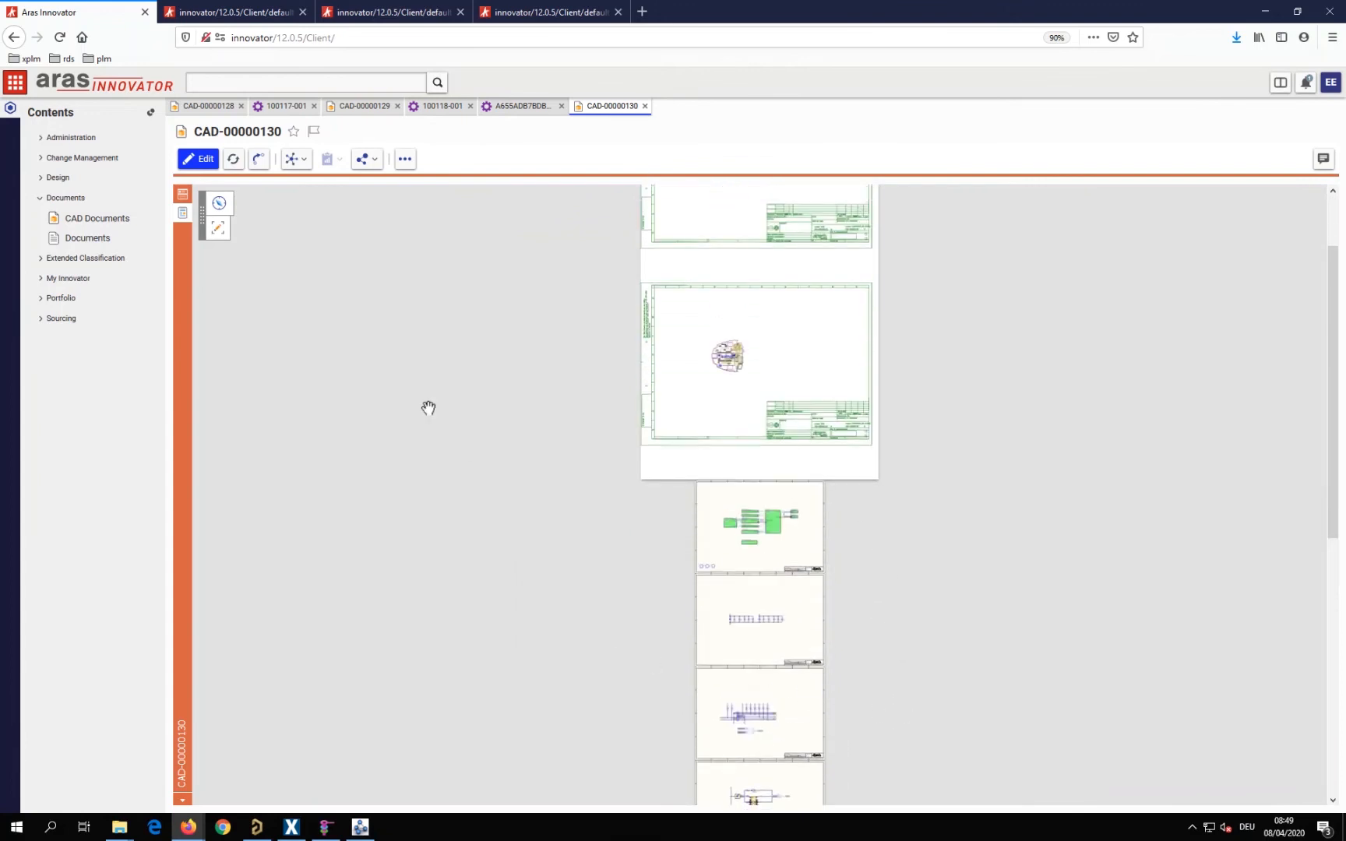
left_click(184, 196)
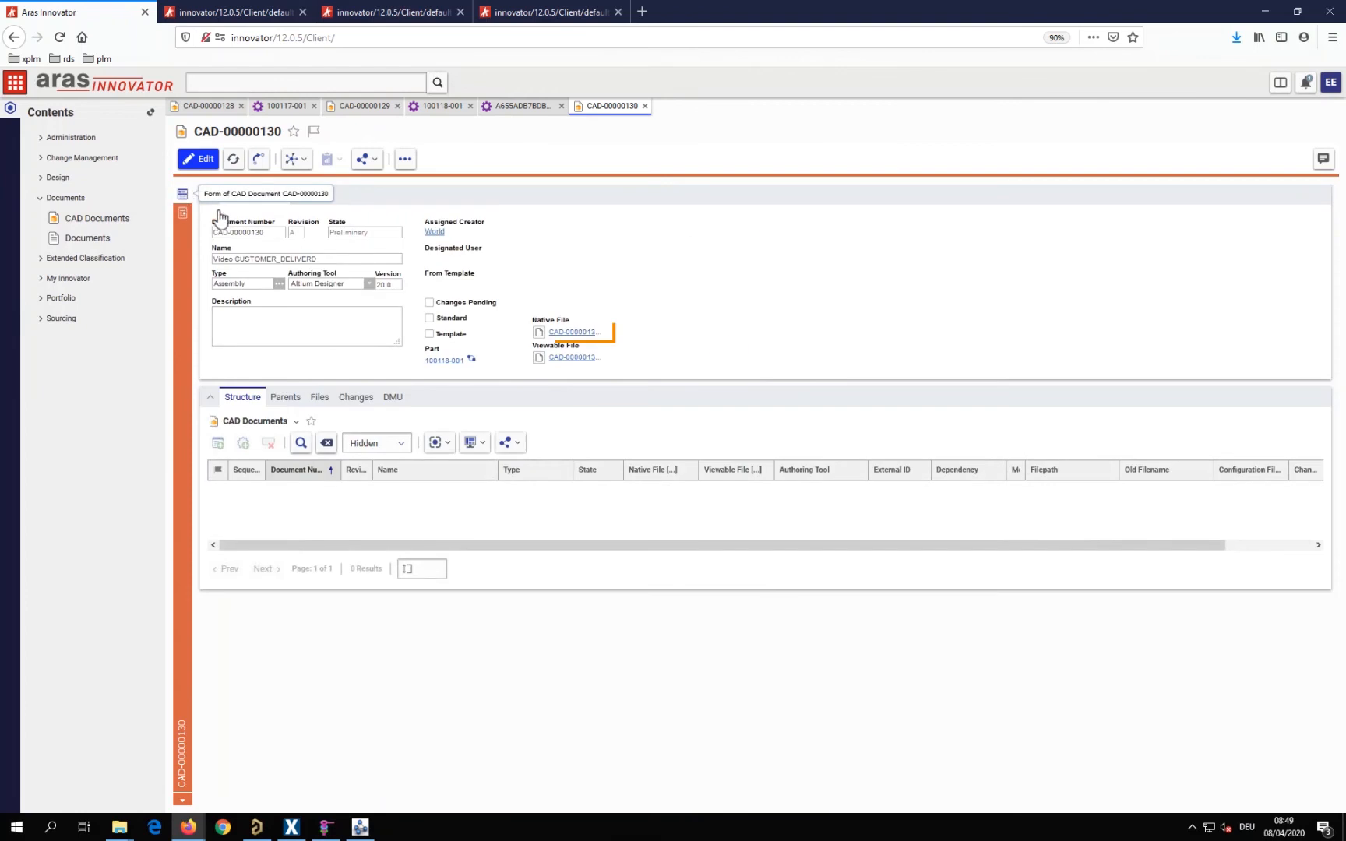
Open the Video CUSTOMER_DELIVERD document's native assembly archive in Windows Explorer
left_click(561, 332)
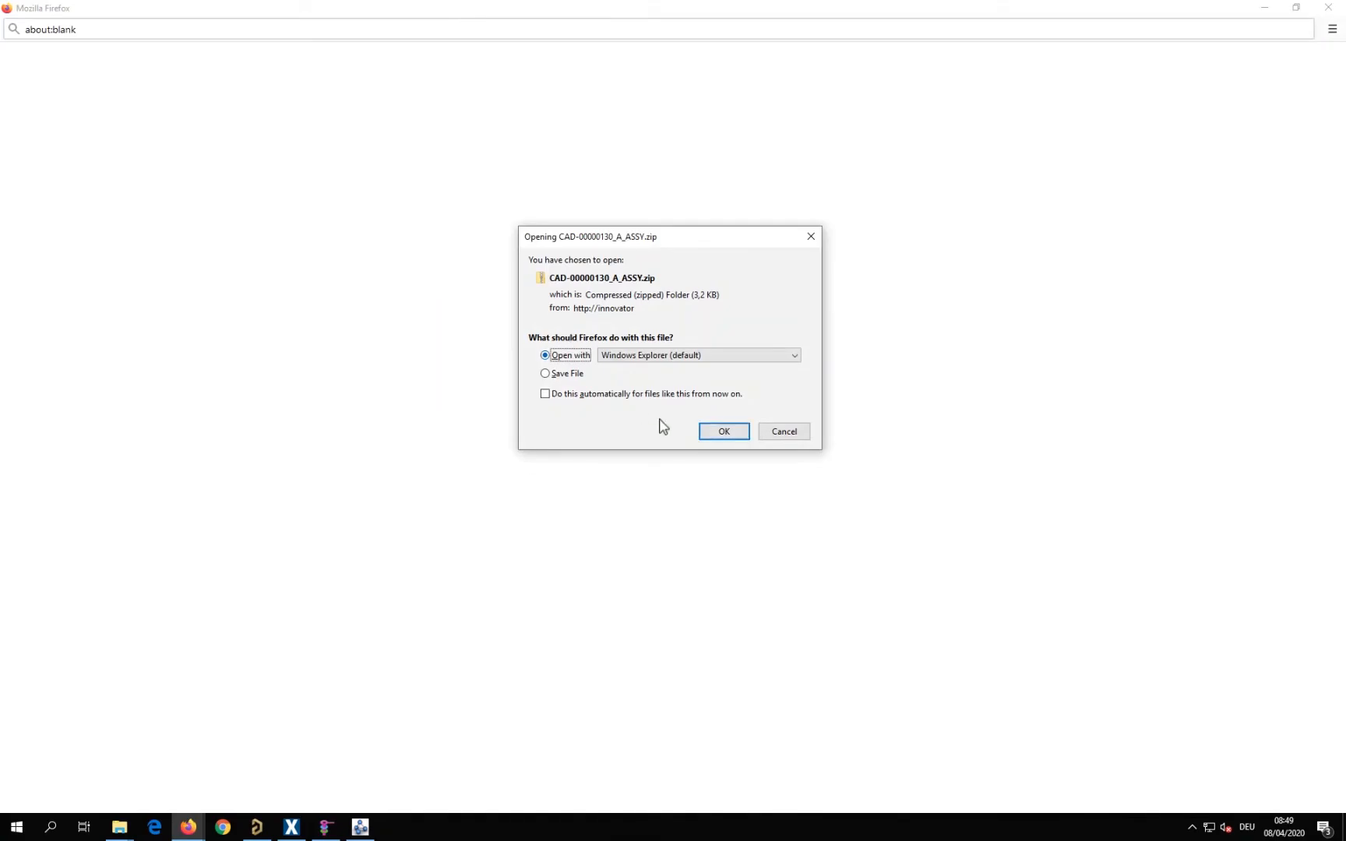
left_click(709, 433)
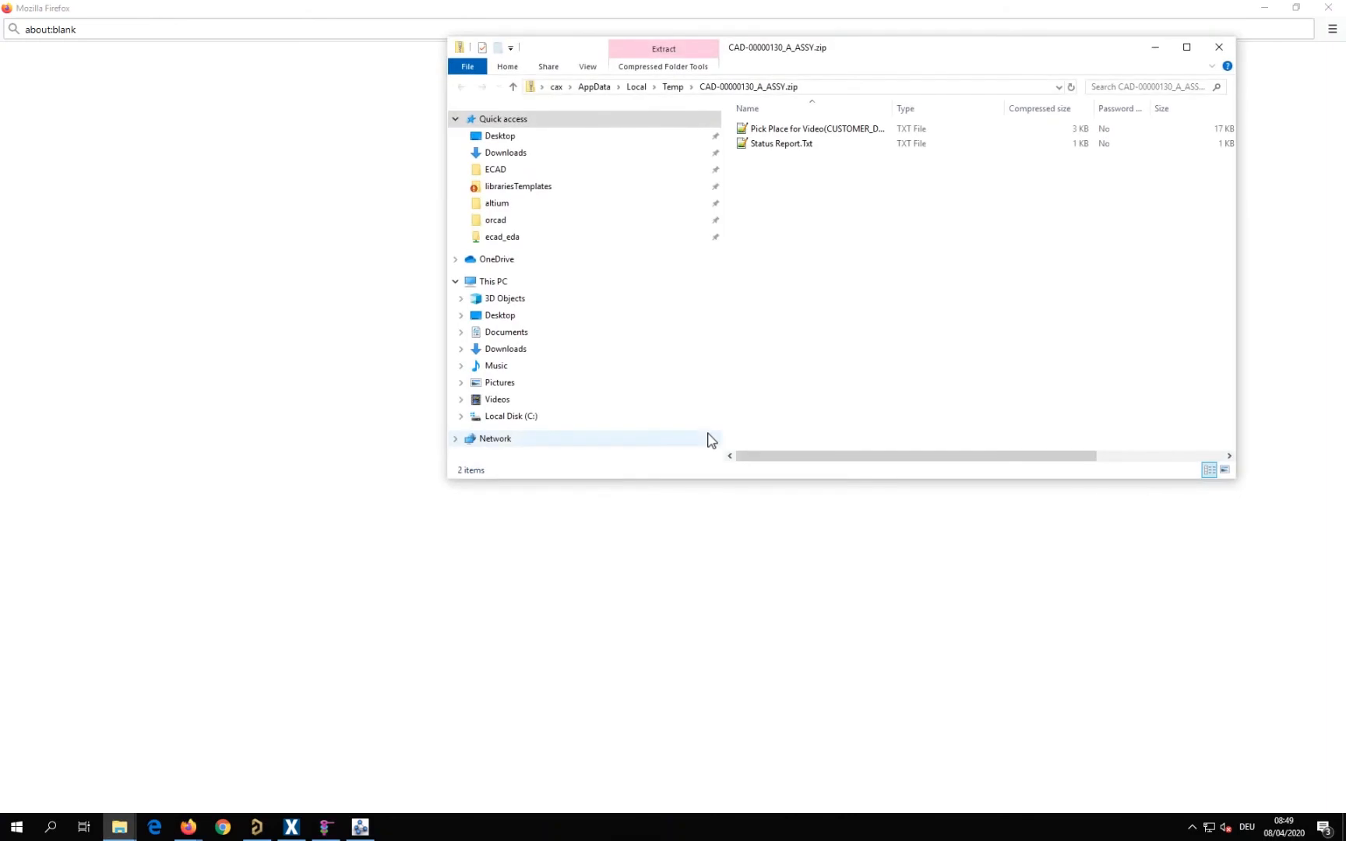